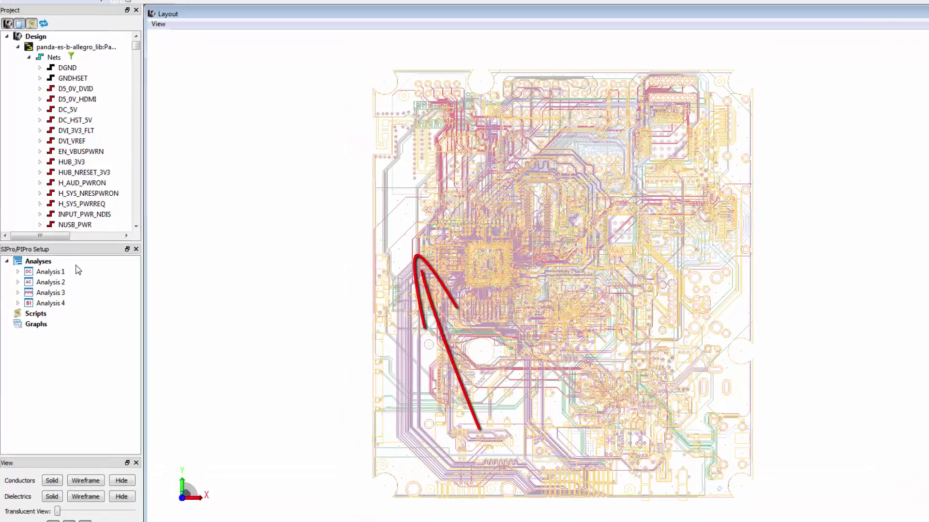
- Add a new Power Aware SI analysis and rename it 'CSI Data Line'
{"action": "right_click", "coordinate": [49, 261]}
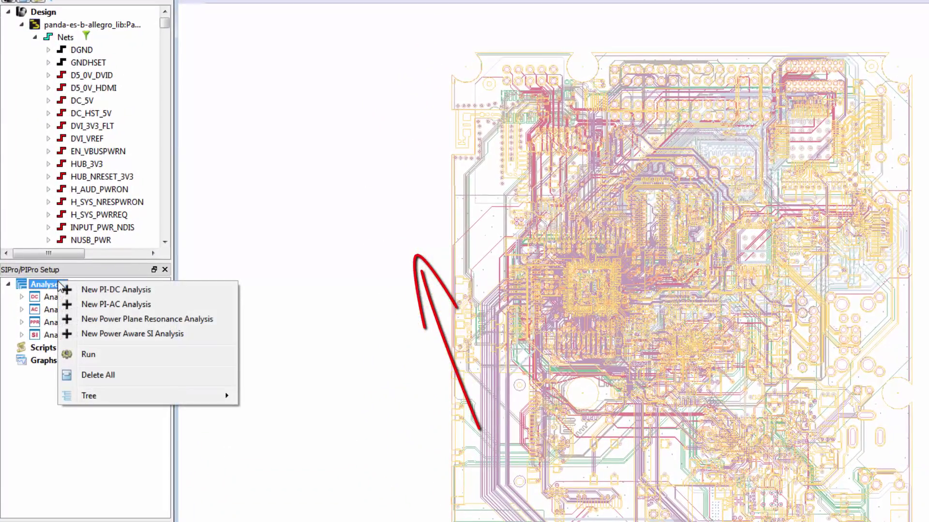
{"action": "left_click", "coordinate": [114, 334]}
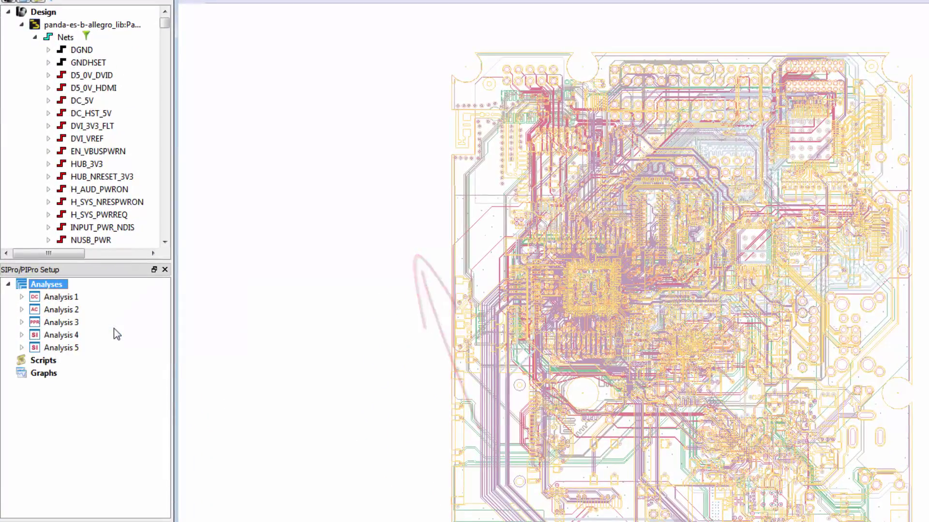
{"action": "right_click", "coordinate": [69, 349]}
{"action": "left_click", "coordinate": [114, 421]}
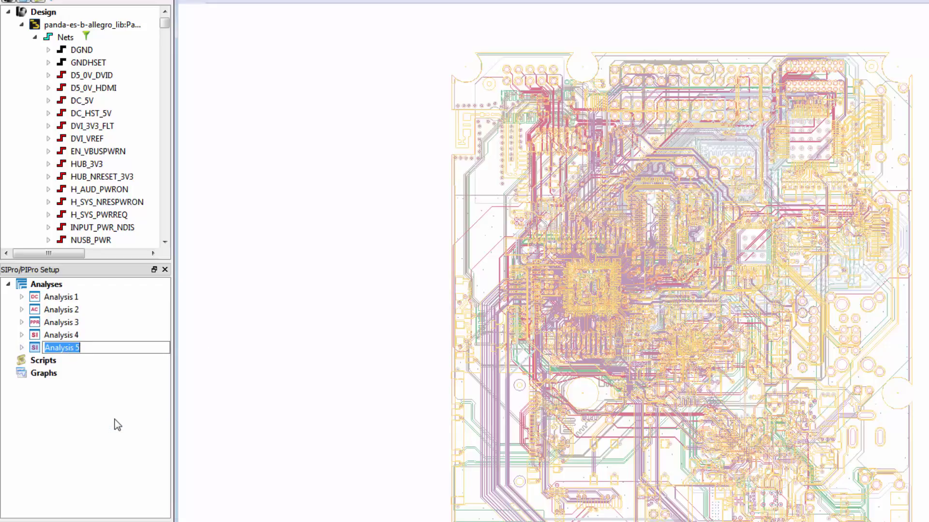
{"action": "type", "text": "CSI Data Line"}
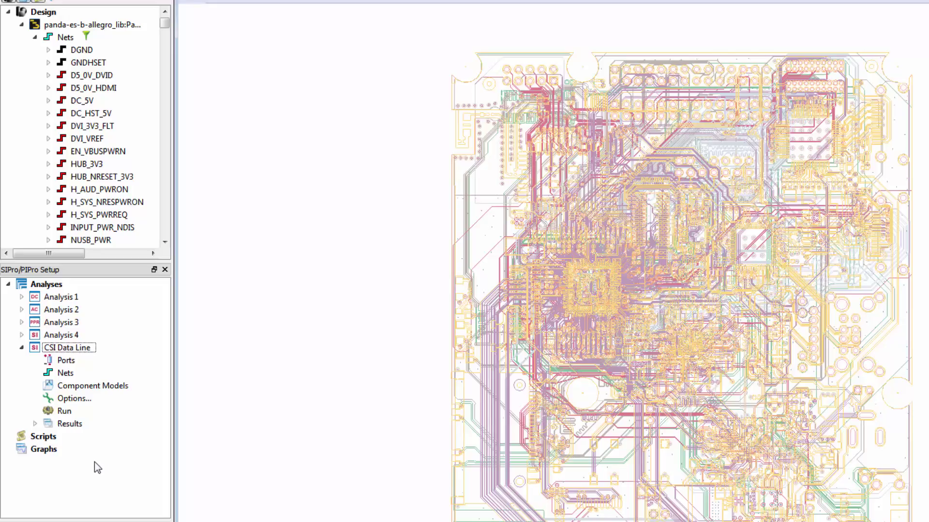
- Filter the net list by 'CSI' and set the ten CSI21 nets as signal nets
{"action": "left_click", "coordinate": [88, 37]}
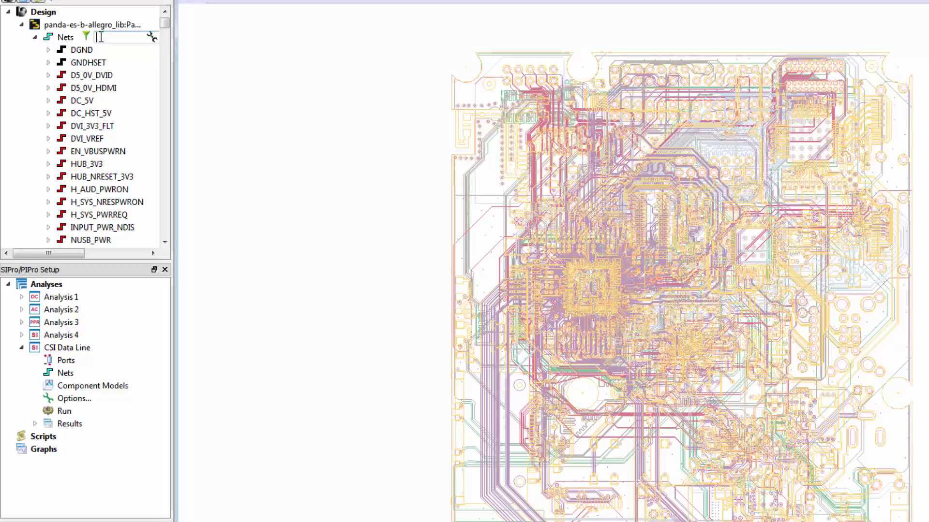
{"action": "type", "text": "CSI"}
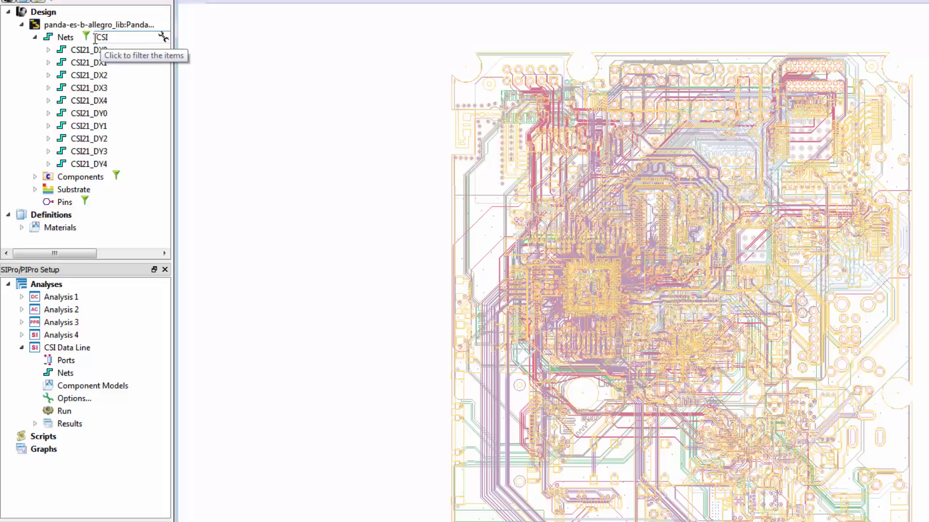
{"action": "left_click", "coordinate": [81, 51]}
{"action": "left_click", "coordinate": [98, 166], "text": "shift"}
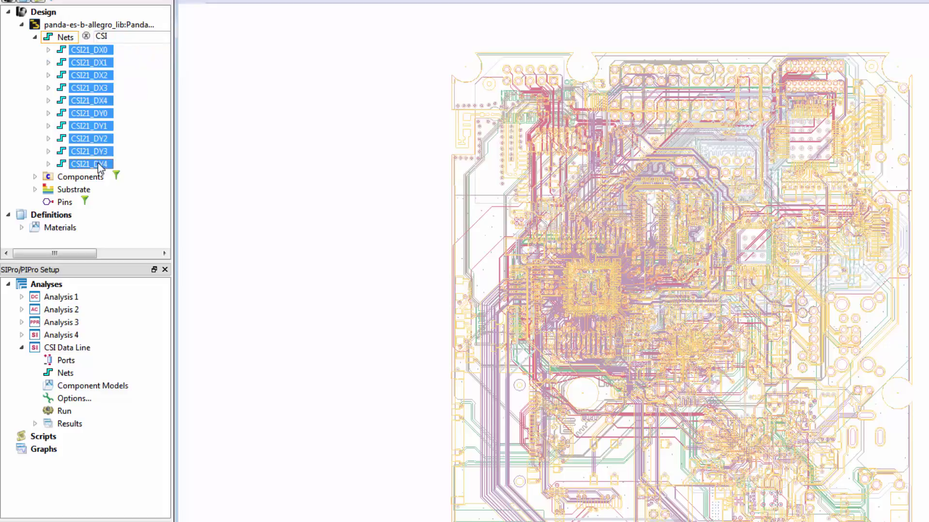
{"action": "right_click", "coordinate": [97, 112]}
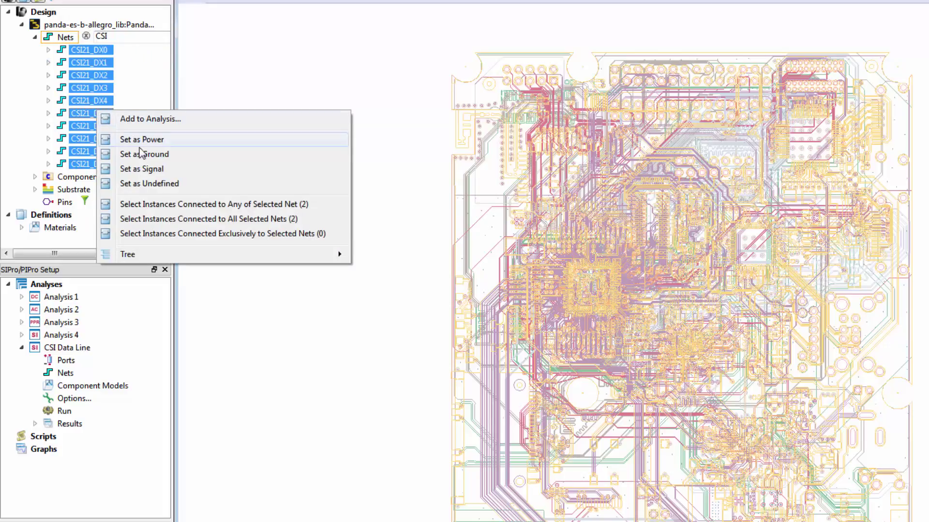
{"action": "left_click", "coordinate": [146, 170]}
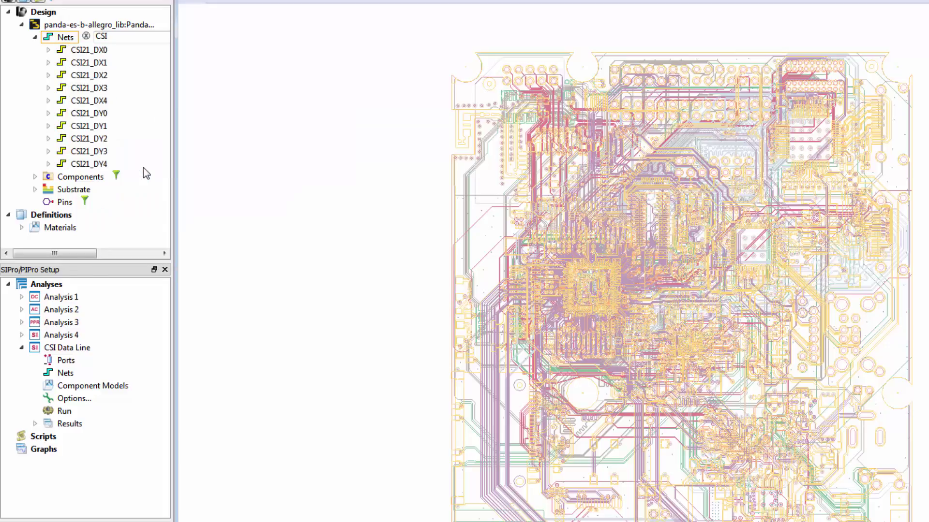
- Add the ten CSI21 nets and DGND to the CSI Data Line nets, then select the CSI21 nets there
{"action": "left_click", "coordinate": [97, 50]}
{"action": "left_click", "coordinate": [99, 164], "text": "shift"}
{"action": "left_click_drag", "start_coordinate": [92, 103], "coordinate": [121, 376]}
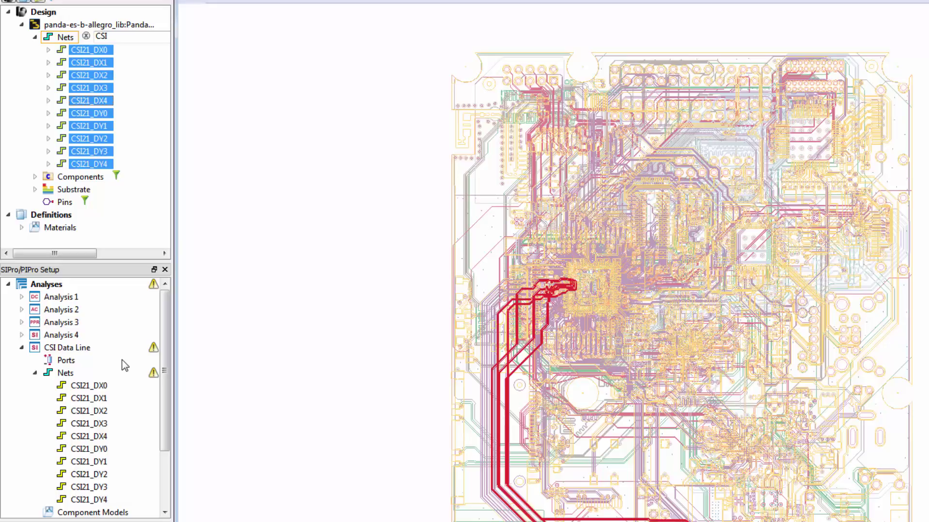
{"action": "right_click", "coordinate": [84, 86]}
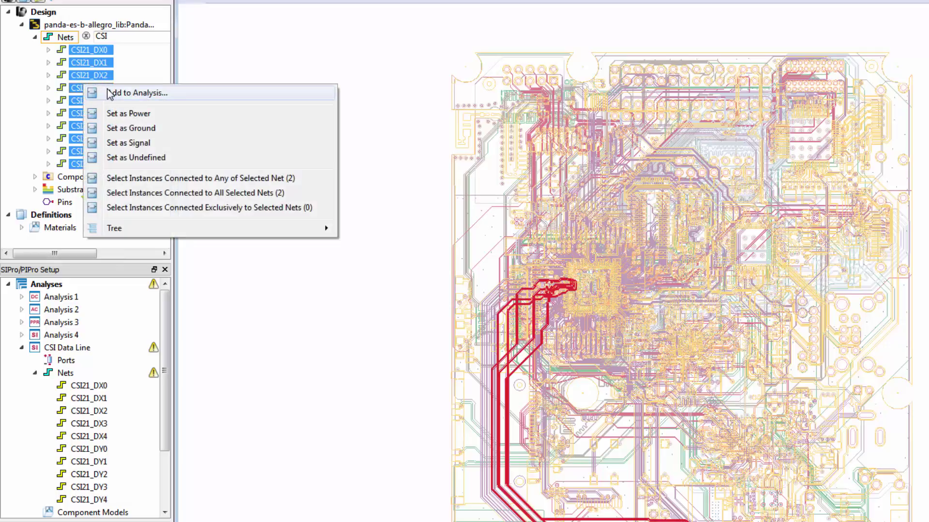
{"action": "left_click", "coordinate": [252, 49]}
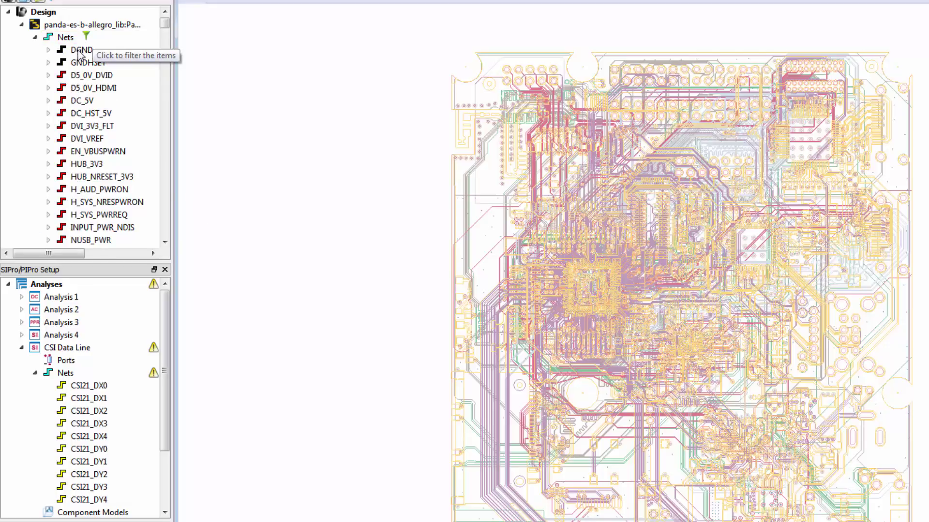
{"action": "left_click_drag", "start_coordinate": [78, 53], "coordinate": [127, 376]}
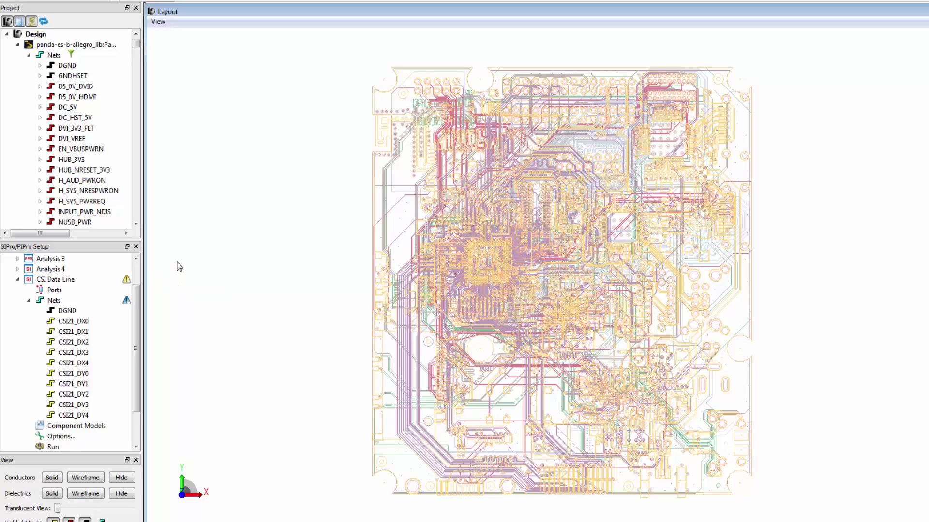
{"action": "left_click", "coordinate": [88, 323]}
{"action": "left_click", "coordinate": [86, 416], "text": "shift"}
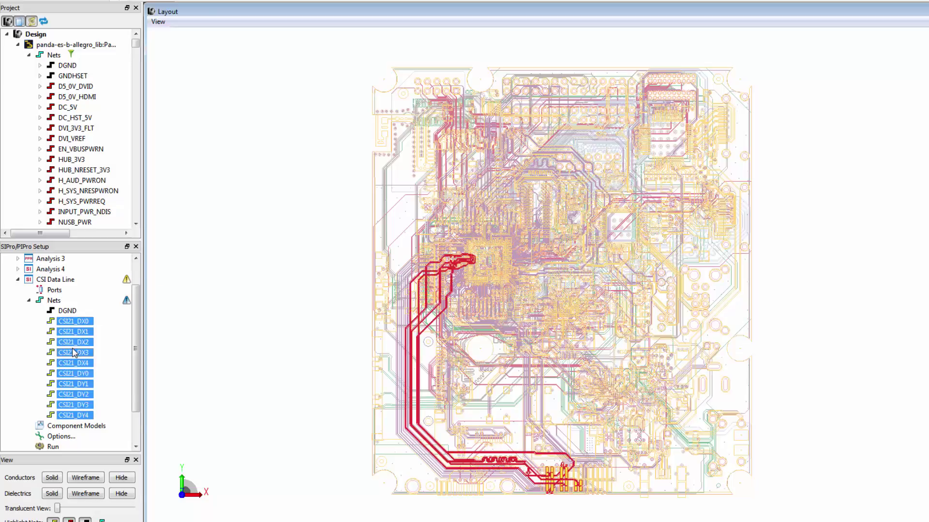
- Create ports at J17 and U10 for the selected CSI21 nets, with DGND as ground net
{"action": "right_click", "coordinate": [73, 349]}
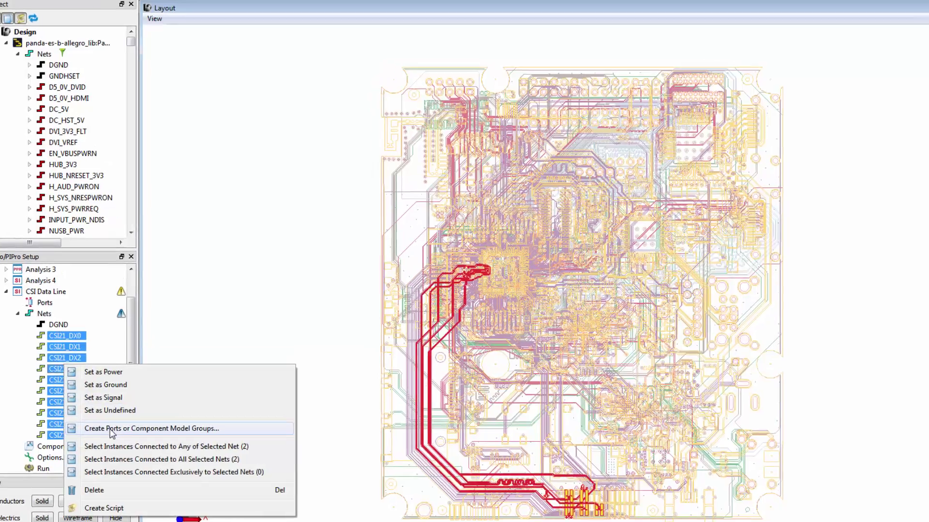
{"action": "left_click", "coordinate": [117, 410]}
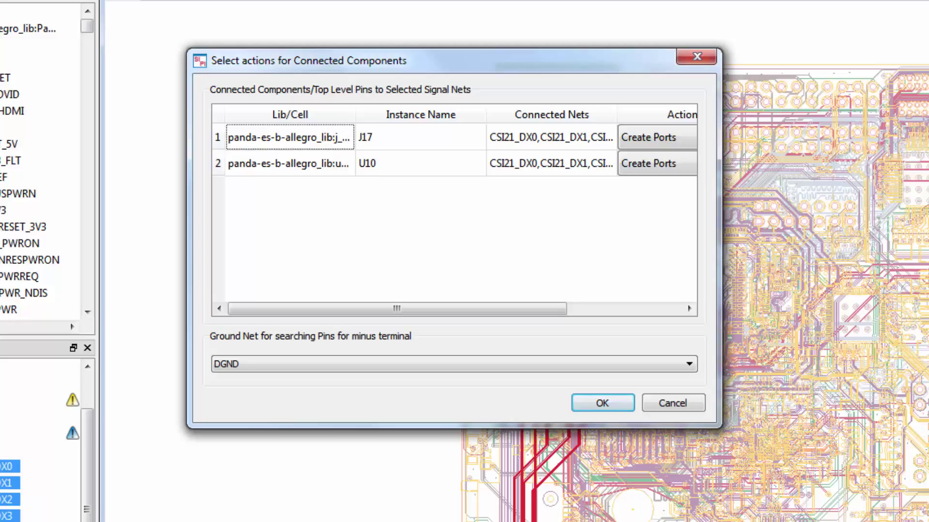
{"action": "left_click", "coordinate": [661, 169]}
{"action": "left_click", "coordinate": [661, 169]}
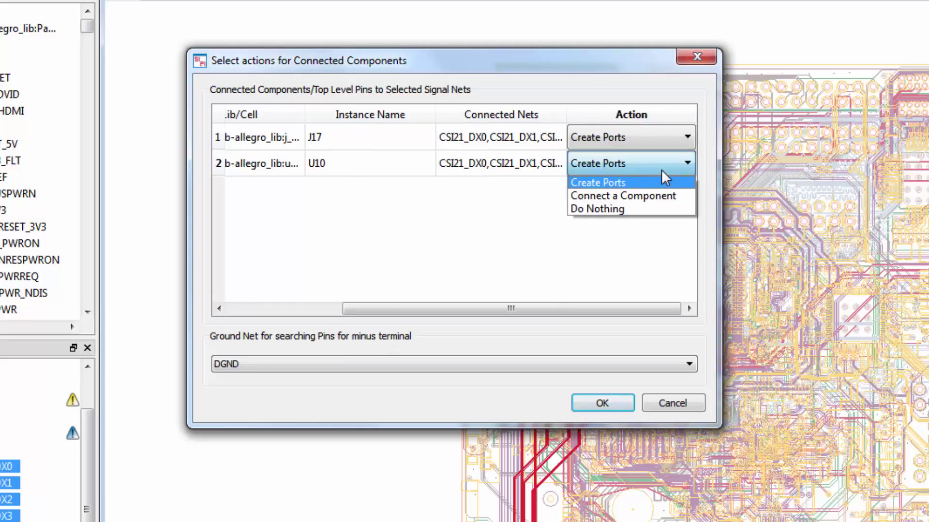
{"action": "left_click", "coordinate": [663, 180]}
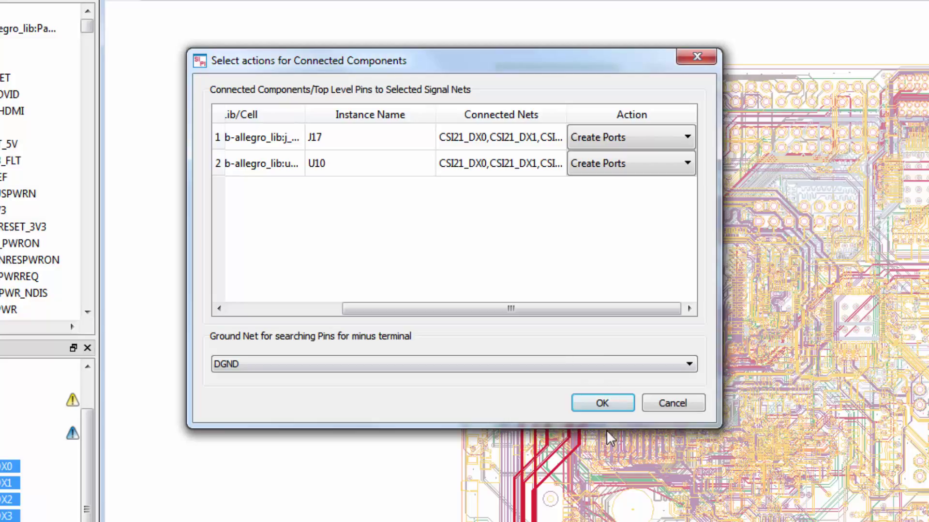
{"action": "left_click", "coordinate": [608, 404]}
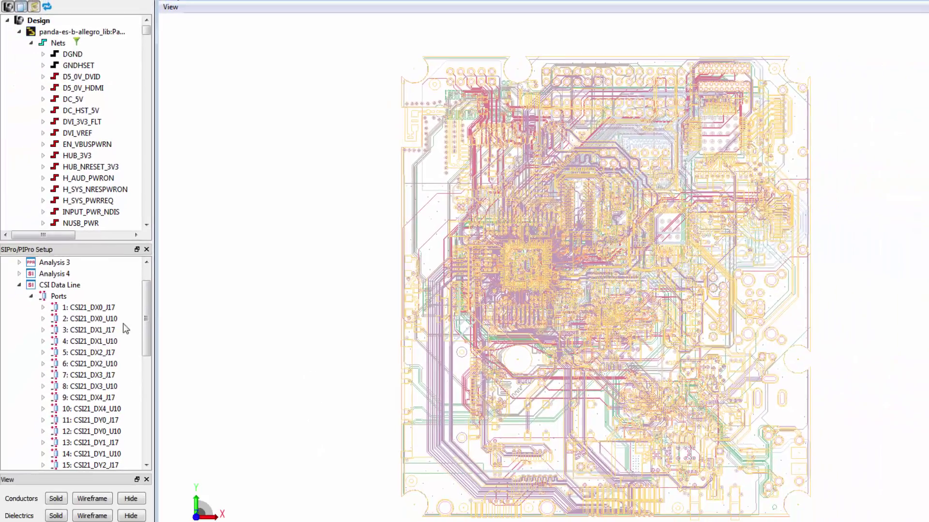
- Highlight the CSI21 routes and tilt the 3D view toward the connector end
{"action": "scroll", "coordinate": [146, 465], "scroll_direction": "down", "scroll_amount": 6}
{"action": "left_click", "coordinate": [89, 342]}
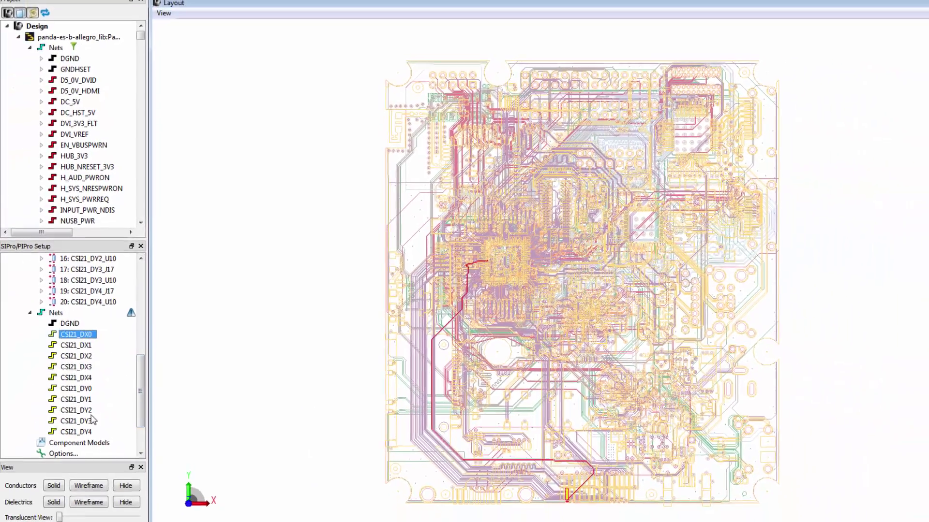
{"action": "left_click", "coordinate": [90, 443], "text": "shift"}
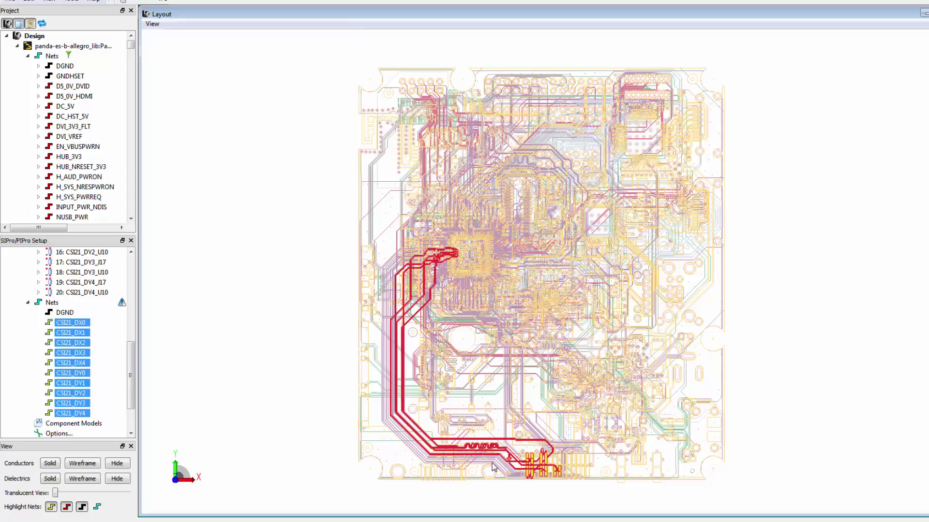
{"action": "left_click_drag", "start_coordinate": [494, 465], "coordinate": [490, 409]}
{"action": "scroll", "coordinate": [490, 409], "scroll_direction": "up", "scroll_amount": 4}
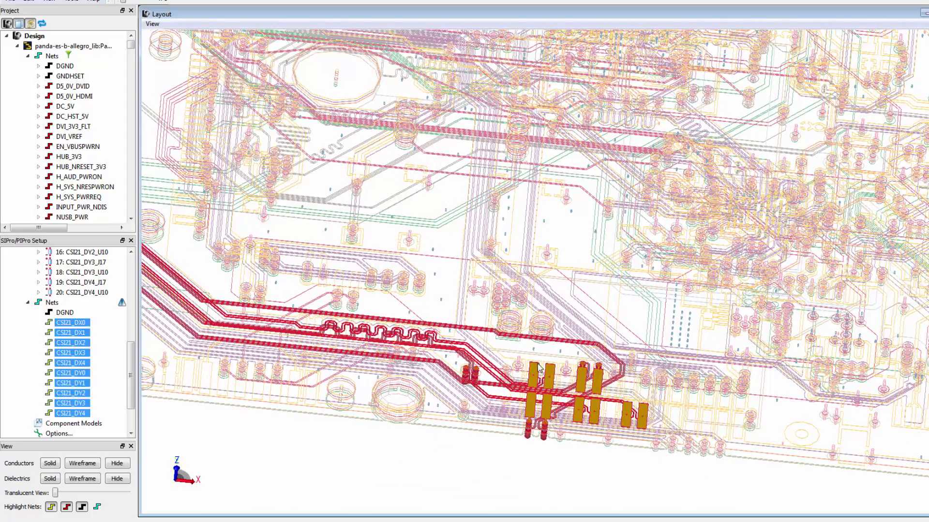
{"action": "left_click_drag", "start_coordinate": [540, 370], "coordinate": [481, 333]}
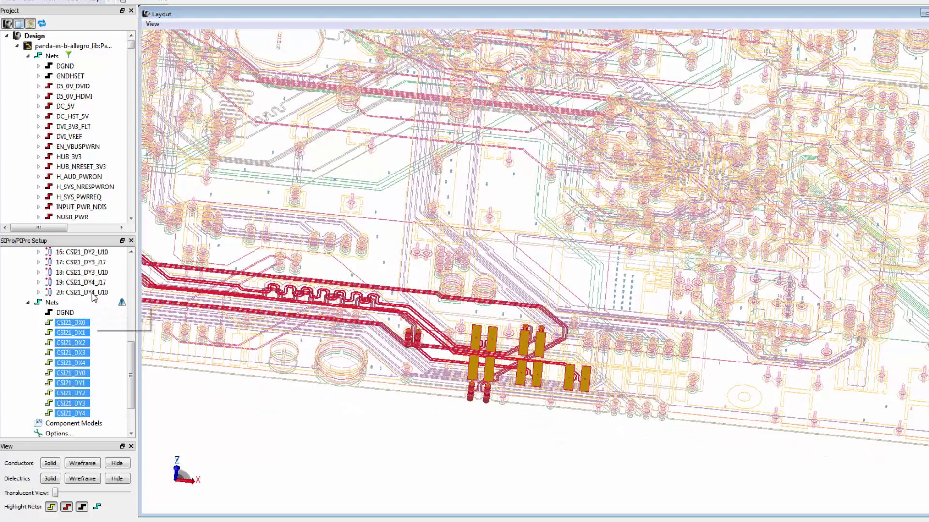
- Select all ports to show their markers and zoom in close near the connector
{"action": "left_click", "coordinate": [77, 339]}
{"action": "scroll", "coordinate": [88, 319], "scroll_direction": "up", "scroll_amount": 7}
{"action": "left_click", "coordinate": [87, 313], "text": "shift"}
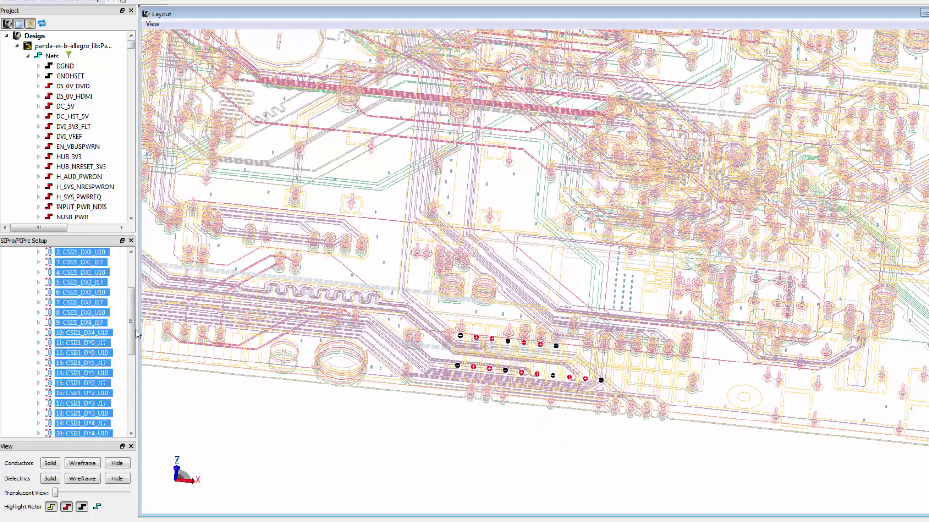
{"action": "scroll", "coordinate": [532, 376], "scroll_direction": "up", "scroll_amount": 2}
{"action": "scroll", "coordinate": [532, 377], "scroll_direction": "up", "scroll_amount": 1}
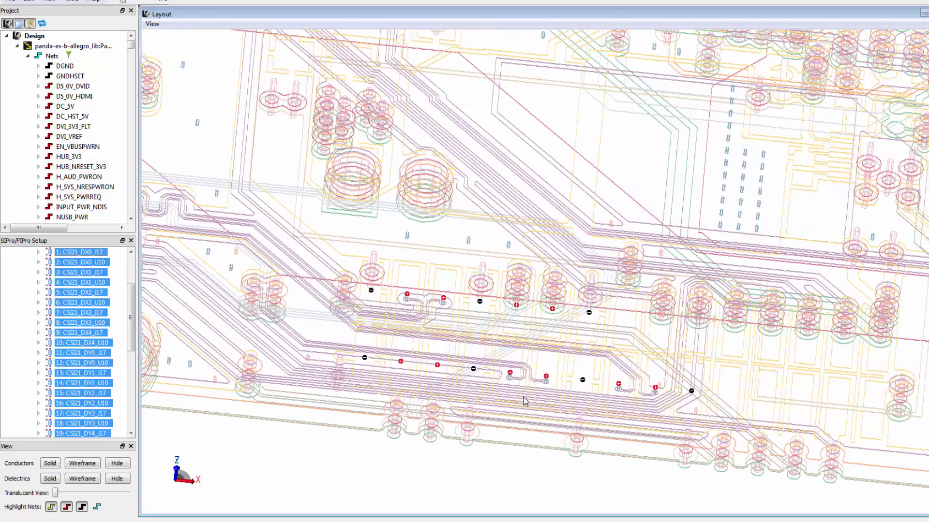
{"action": "scroll", "coordinate": [526, 384], "scroll_direction": "up", "scroll_amount": 2}
{"action": "scroll", "coordinate": [513, 378], "scroll_direction": "up", "scroll_amount": 2}
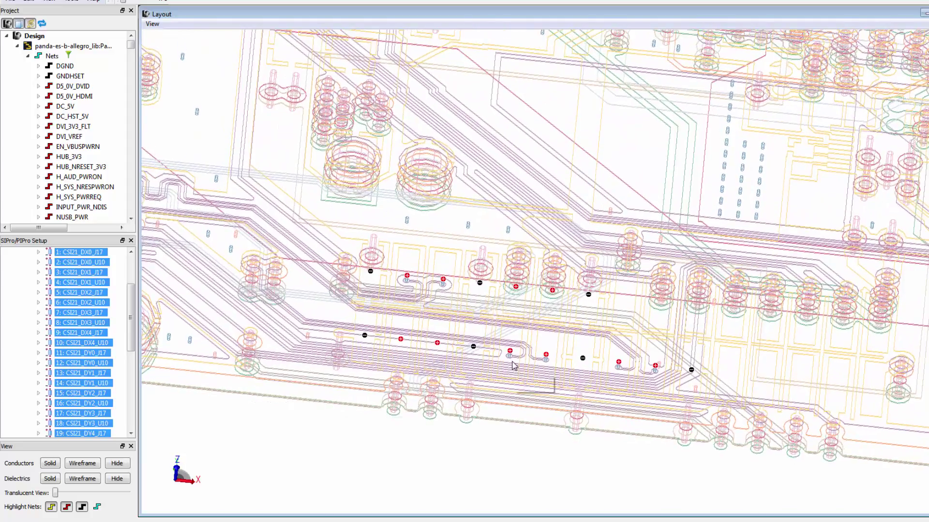
{"action": "scroll", "coordinate": [513, 378], "scroll_direction": "up", "scroll_amount": 2}
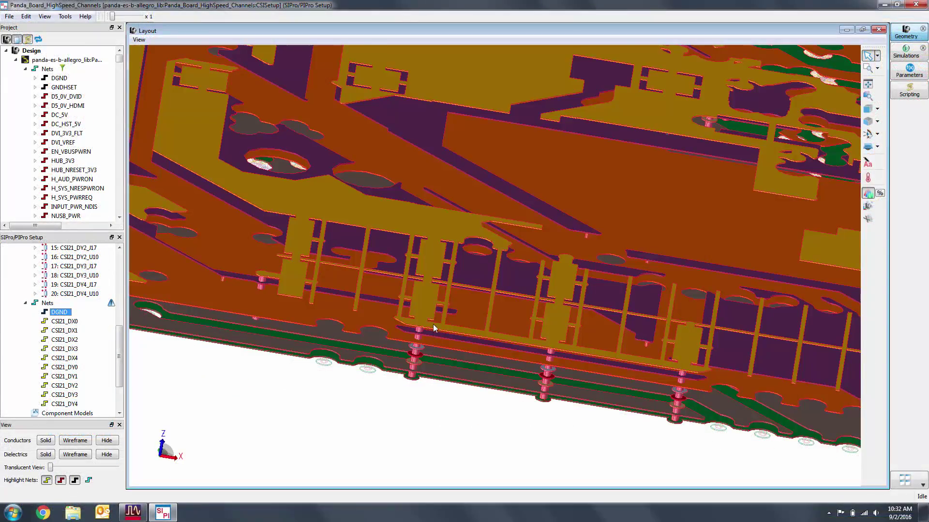
- Orbit and zoom the 3-D board view to inspect the CSI net vias
{"action": "left_click_drag", "start_coordinate": [433, 324], "coordinate": [331, 312]}
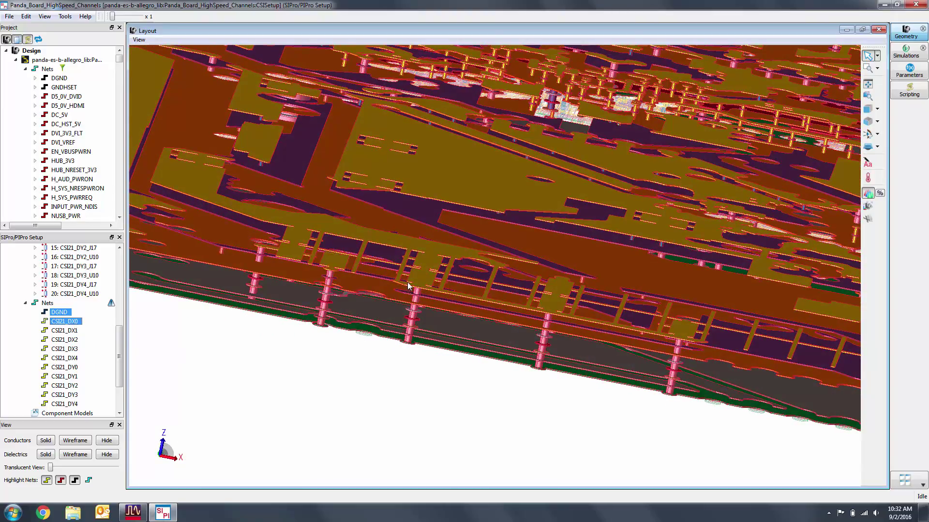
{"action": "scroll", "coordinate": [408, 286], "scroll_direction": "up", "scroll_amount": 5}
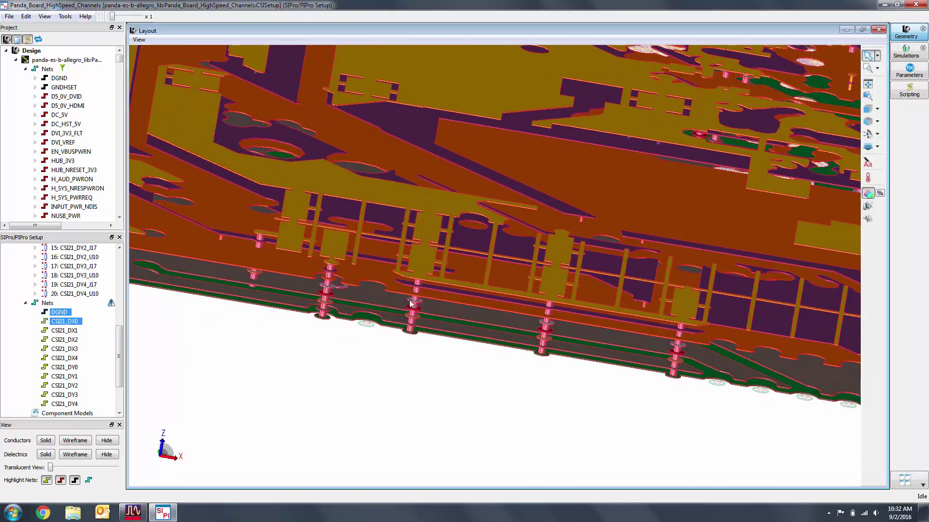
{"action": "scroll", "coordinate": [409, 303], "scroll_direction": "down", "scroll_amount": 6}
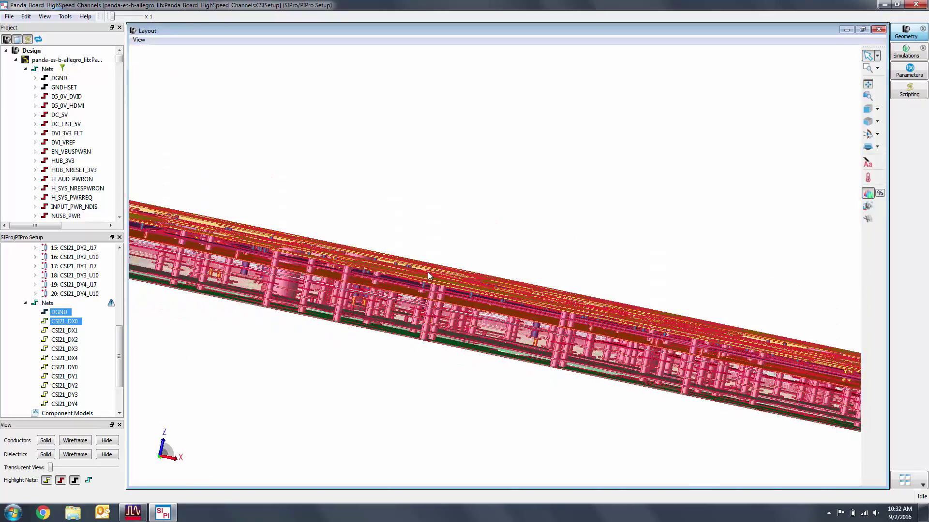
{"action": "scroll", "coordinate": [427, 275], "scroll_direction": "up", "scroll_amount": 5}
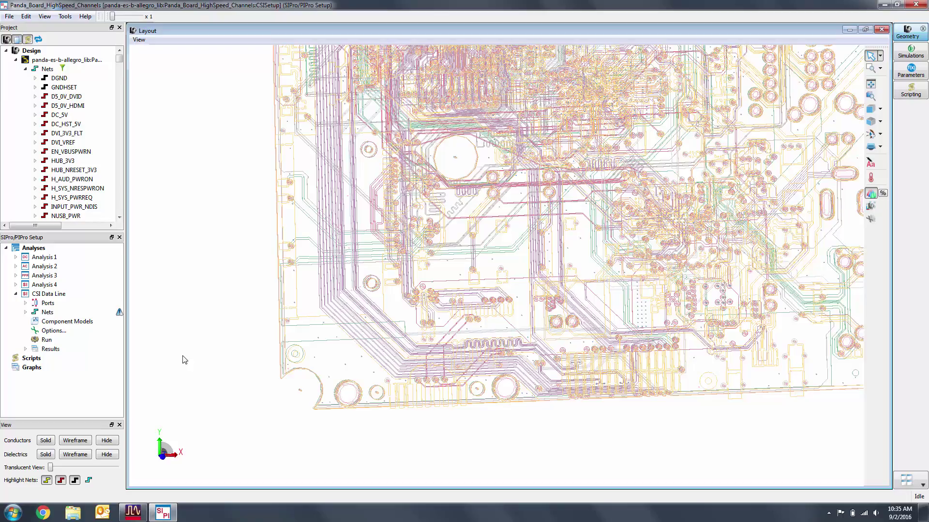
- In CSI Data Line options, set the Automatic plan stop to 2 GHz and points to 40
{"action": "left_click", "coordinate": [48, 332]}
{"action": "left_click", "coordinate": [48, 332]}
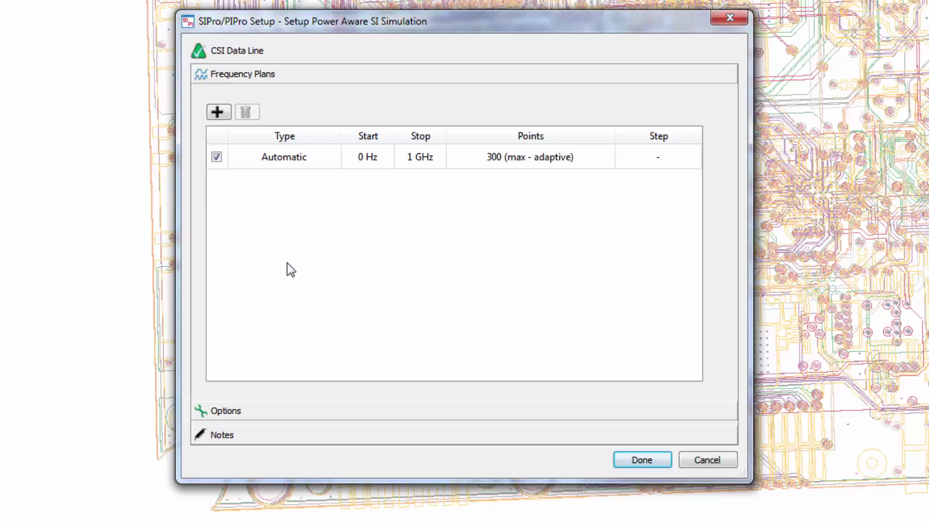
{"action": "left_click", "coordinate": [408, 163]}
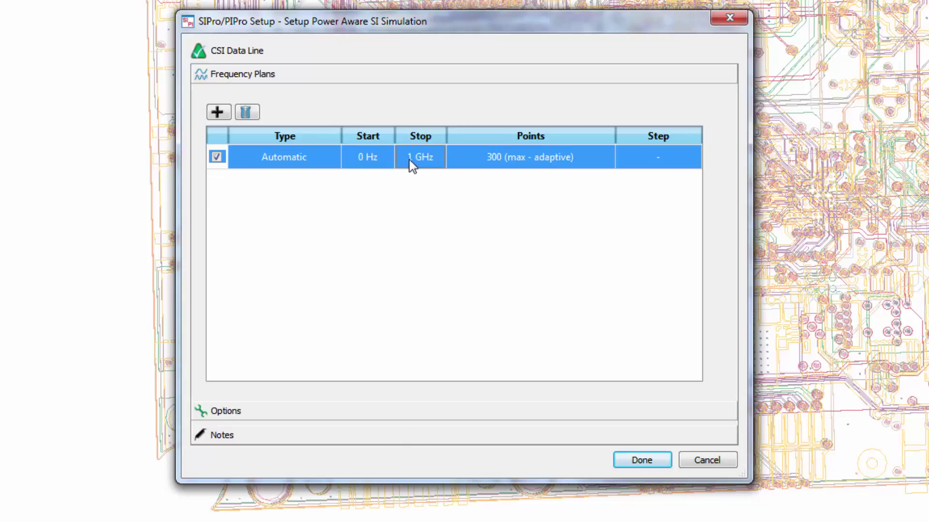
{"action": "left_click", "coordinate": [411, 164]}
{"action": "double_click", "coordinate": [414, 159]}
{"action": "left_click", "coordinate": [405, 158]}
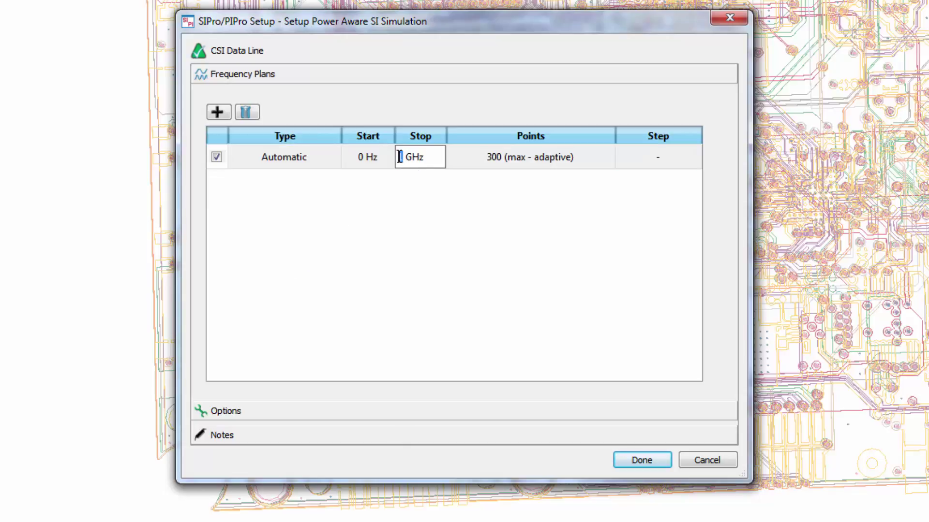
{"action": "key", "text": "BackSpace"}
{"action": "type", "text": "2"}
{"action": "left_click", "coordinate": [472, 240]}
{"action": "double_click", "coordinate": [501, 166]}
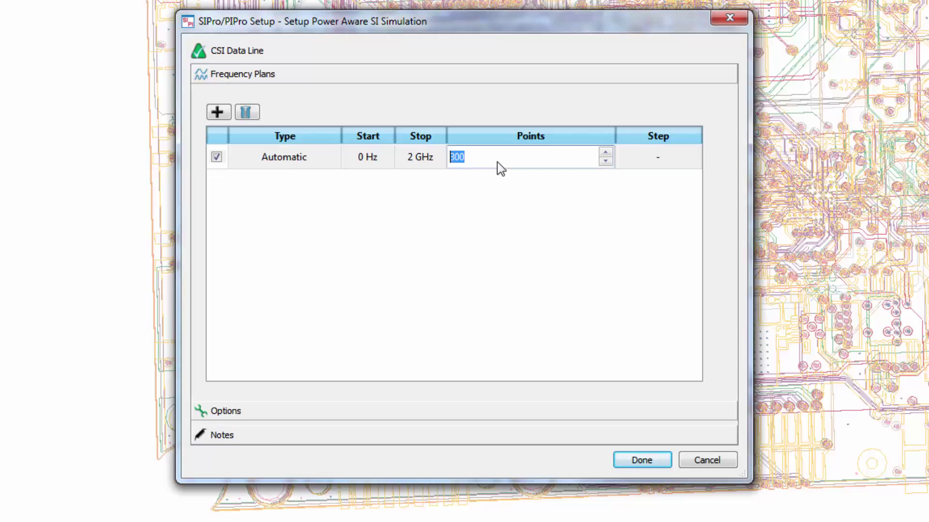
{"action": "type", "text": "40"}
{"action": "left_click", "coordinate": [495, 241]}
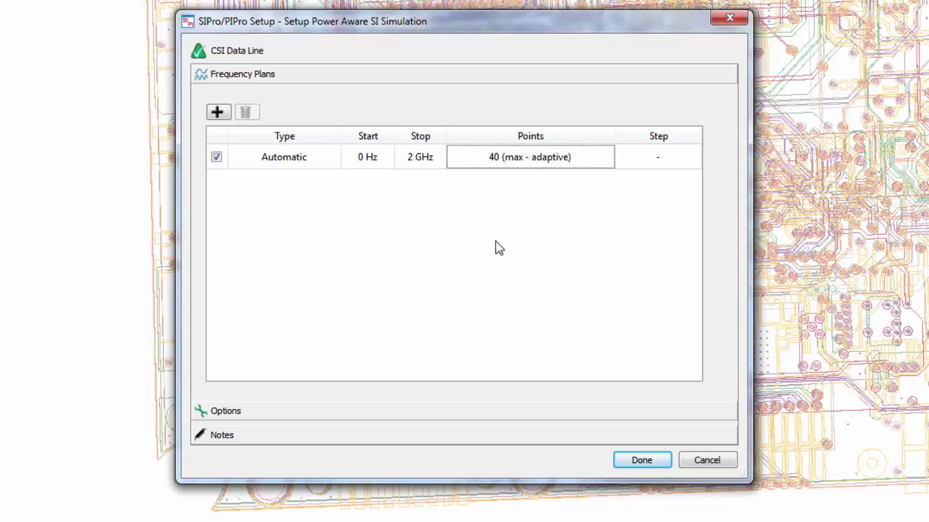
{"action": "left_click", "coordinate": [645, 461]}
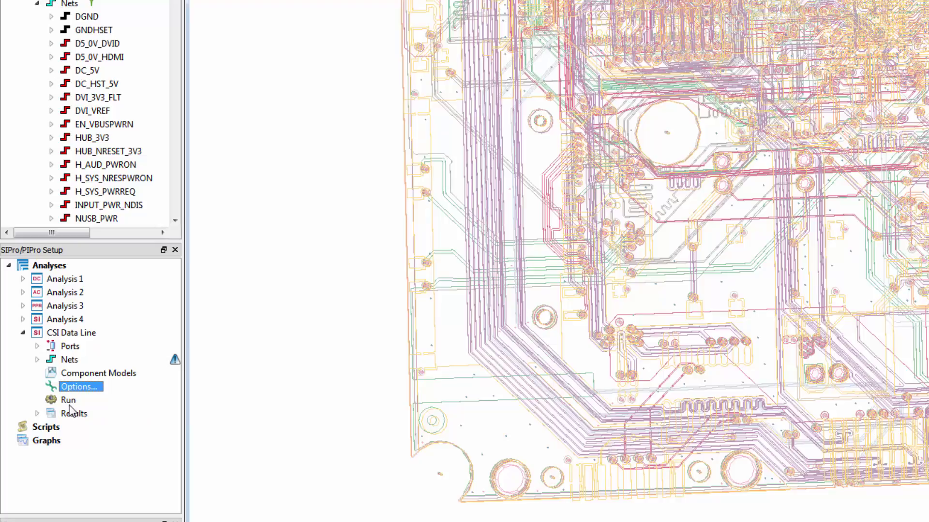
- Run the simulation, saving the project when prompted, and open the 20-port S-Parameters results
{"action": "double_click", "coordinate": [68, 401]}
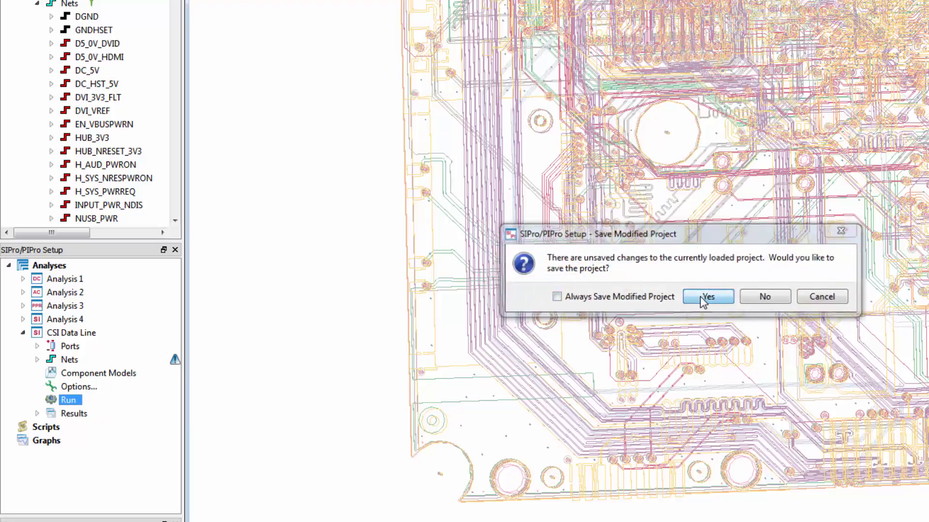
{"action": "left_click", "coordinate": [708, 297]}
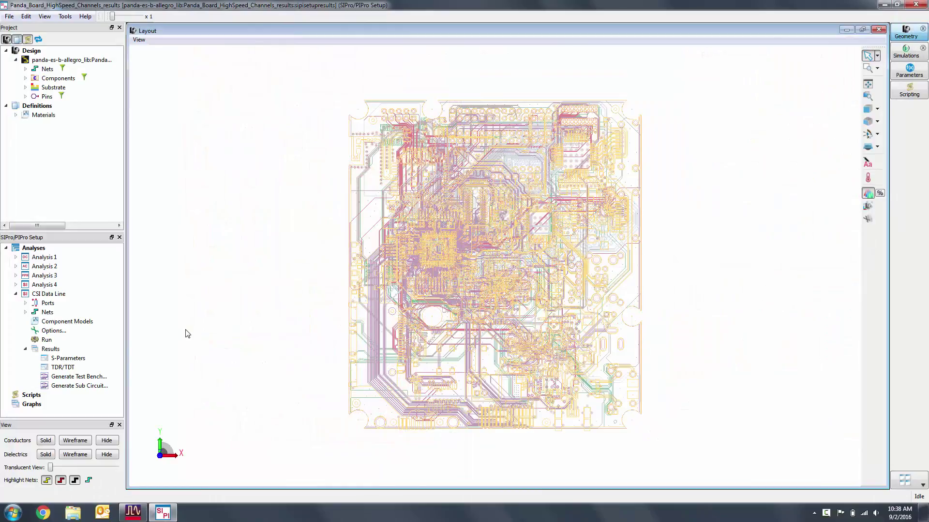
{"action": "left_click", "coordinate": [67, 359]}
{"action": "double_click", "coordinate": [67, 359]}
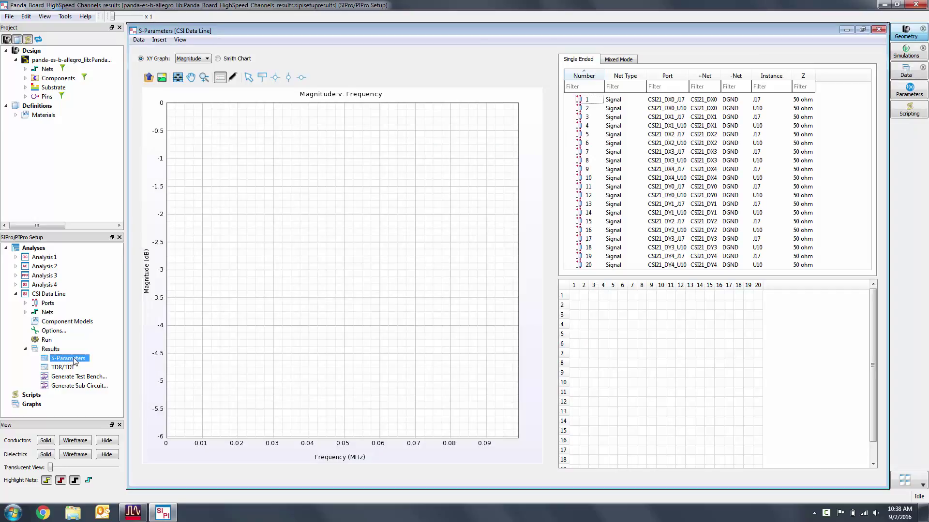
- Plot single-ended transmission for all 20 ports, giving curves S(1,2) through S(19,20)
{"action": "left_click", "coordinate": [620, 205]}
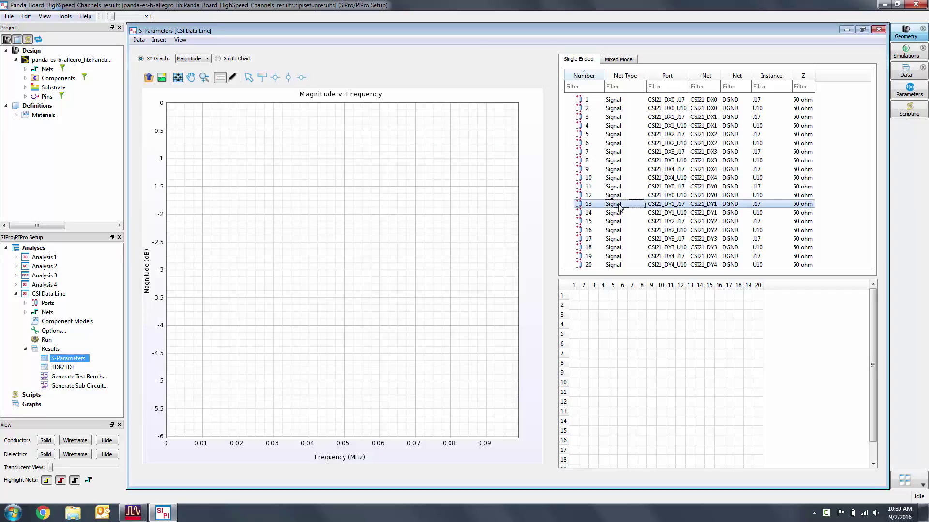
{"action": "key", "text": "ctrl+a"}
{"action": "right_click", "coordinate": [632, 207]}
{"action": "left_click", "coordinate": [633, 210]}
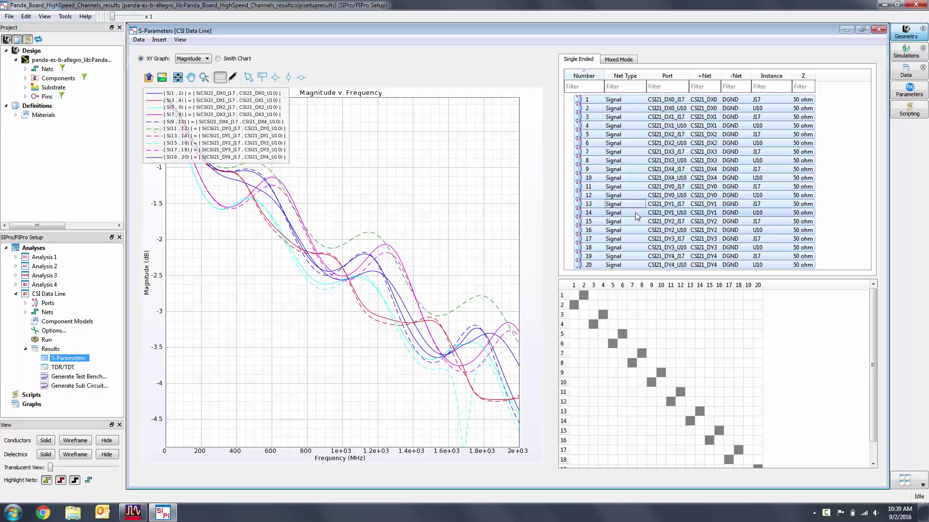
- On the Mixed Mode tab, pair the J17 DX0 and DY0 ports differentially and plot the pair's transmission
{"action": "left_click", "coordinate": [624, 62]}
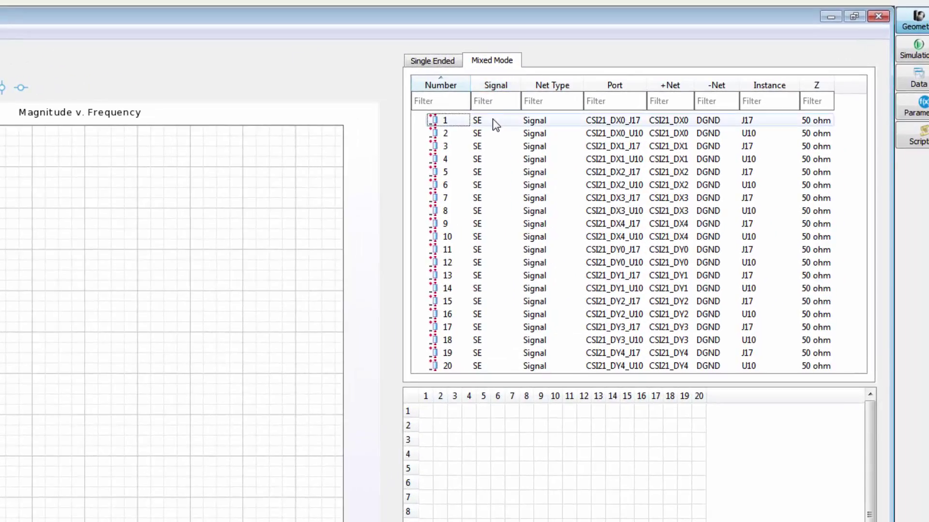
{"action": "left_click", "coordinate": [493, 121]}
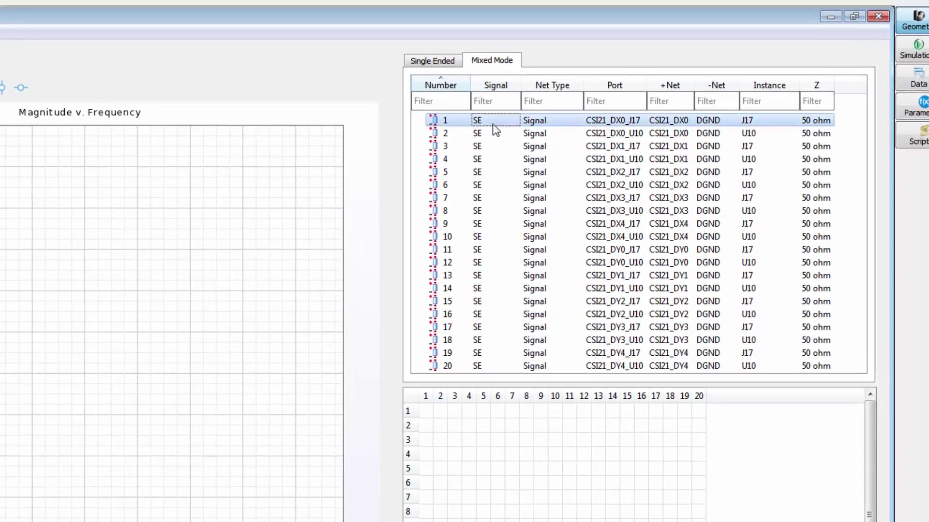
{"action": "left_click", "coordinate": [498, 250], "text": "ctrl"}
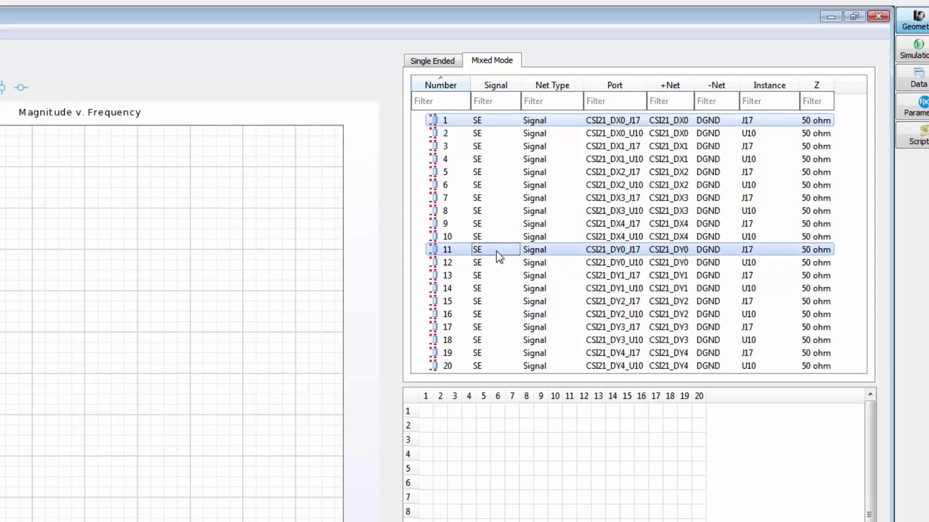
{"action": "right_click", "coordinate": [499, 252]}
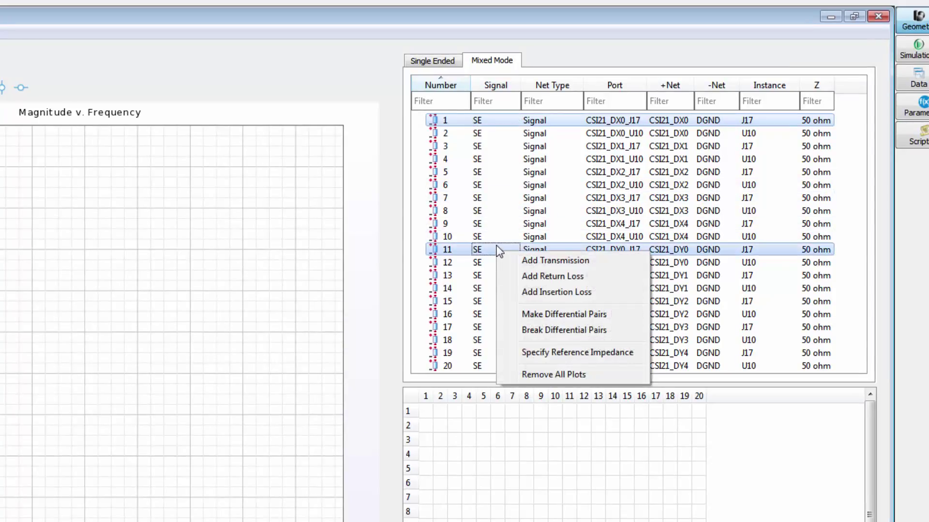
{"action": "left_click", "coordinate": [564, 315]}
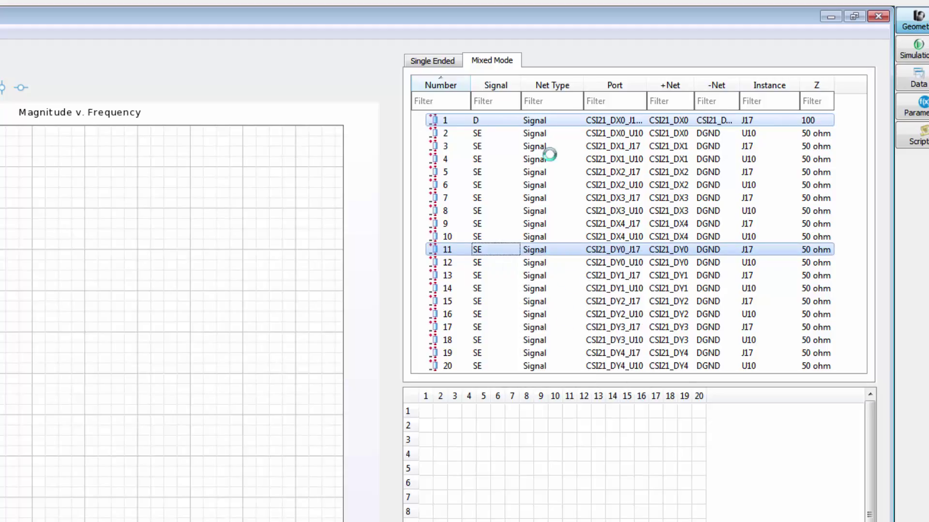
{"action": "right_click", "coordinate": [512, 120]}
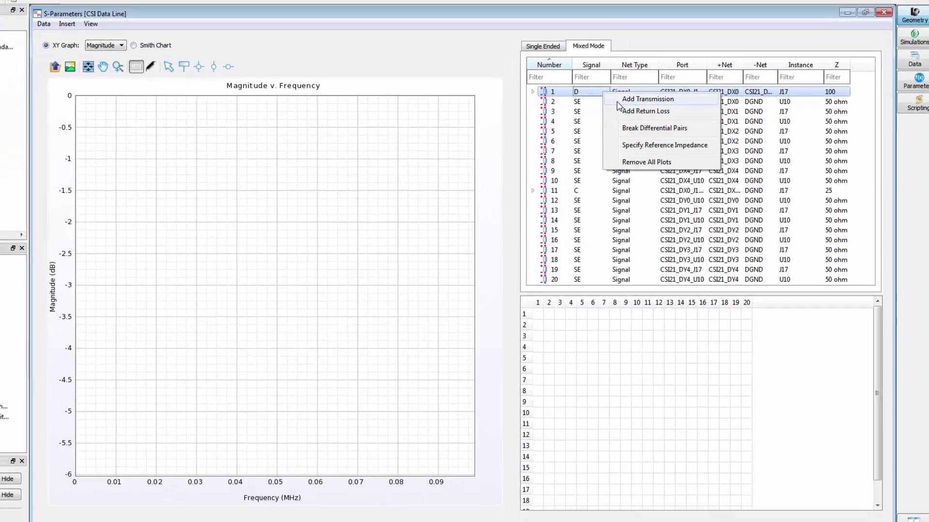
{"action": "left_click", "coordinate": [618, 101]}
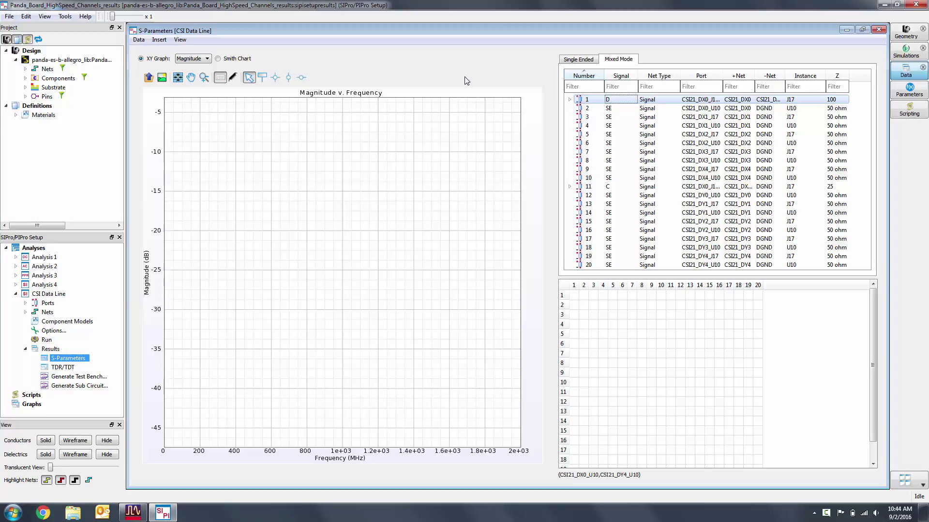
{"action": "left_click", "coordinate": [67, 18]}
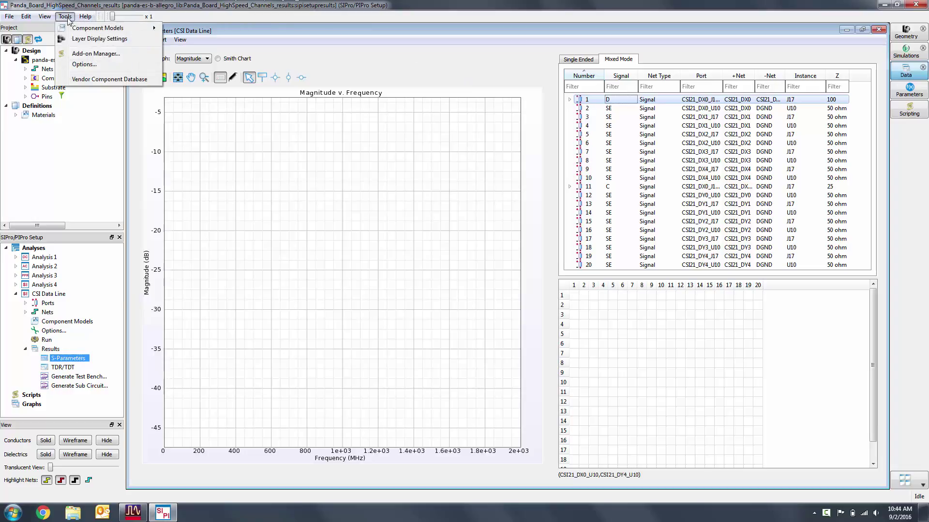
{"action": "left_click", "coordinate": [84, 65]}
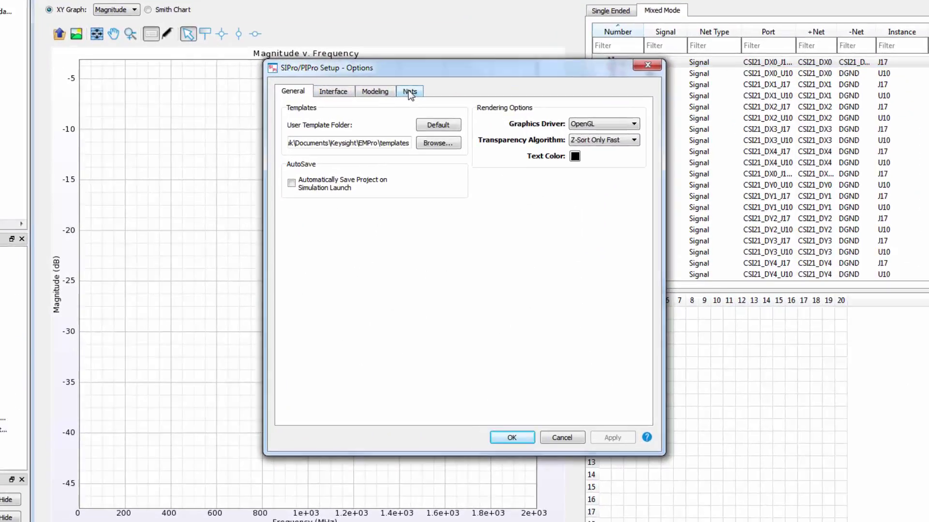
{"action": "left_click", "coordinate": [410, 91]}
{"action": "scroll", "coordinate": [584, 362], "scroll_direction": "down", "scroll_amount": 2}
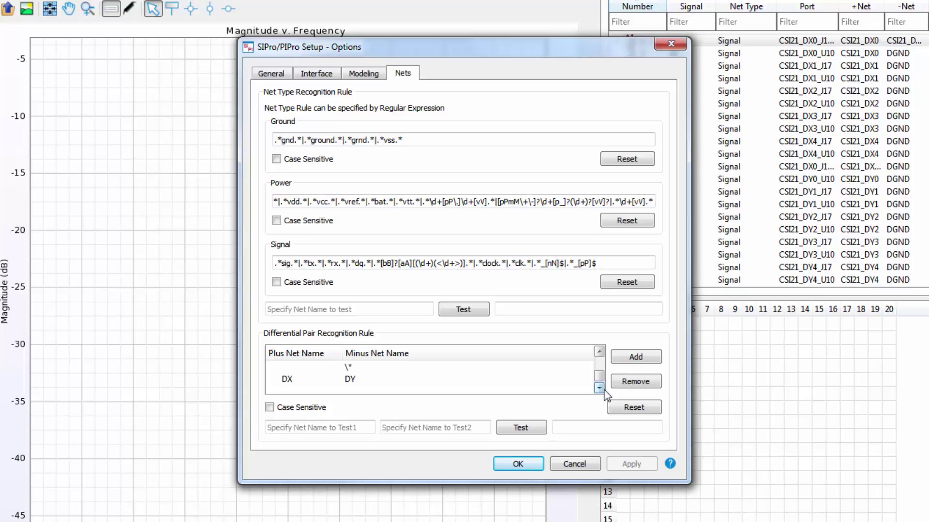
- Make differential pairs from all 20 ports (D 100 ohm, C 25 ohm)
{"action": "left_click", "coordinate": [516, 465]}
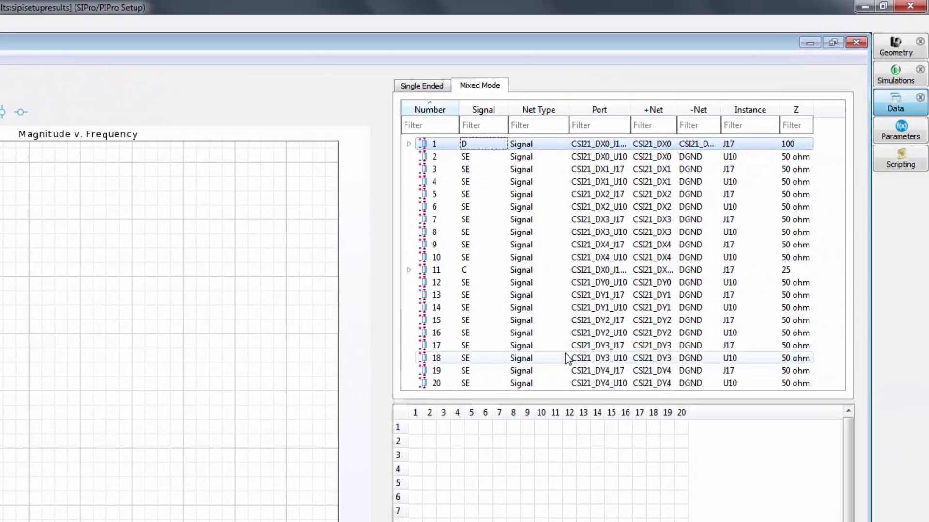
{"action": "left_click", "coordinate": [682, 266]}
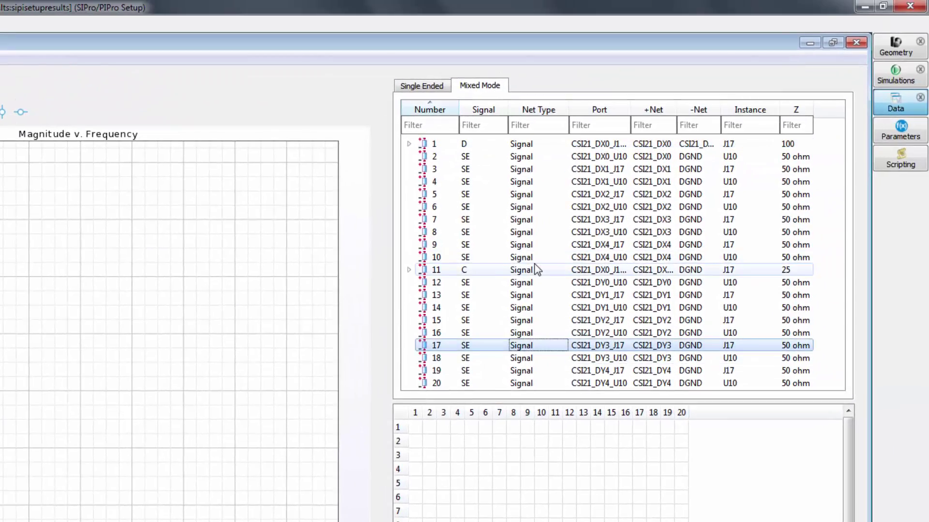
{"action": "key", "text": "ctrl+a"}
{"action": "right_click", "coordinate": [529, 230]}
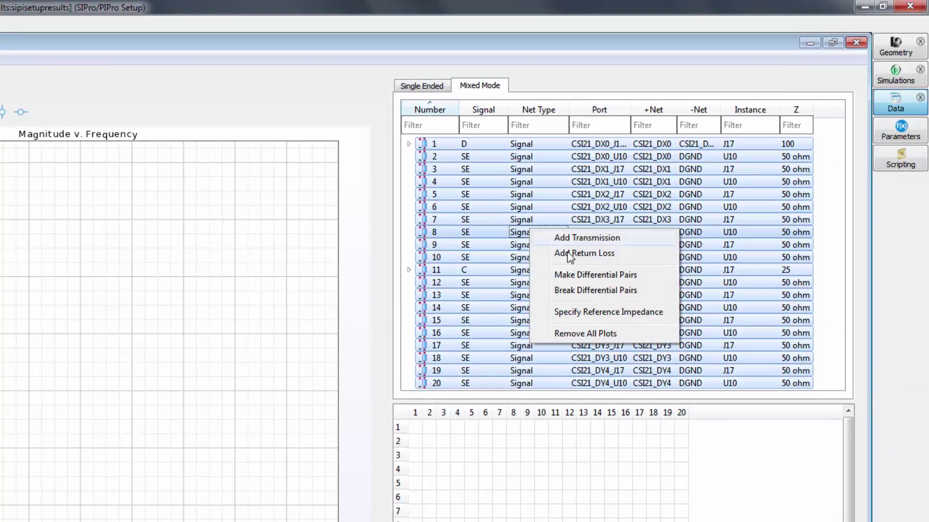
{"action": "left_click", "coordinate": [575, 276]}
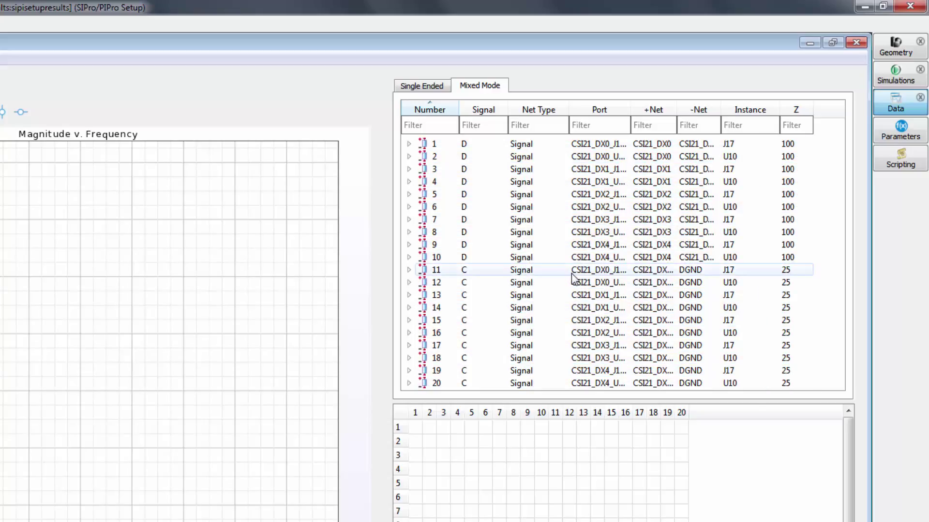
- Plot return loss for all 20 mixed-mode ports
{"action": "key", "text": "ctrl+a"}
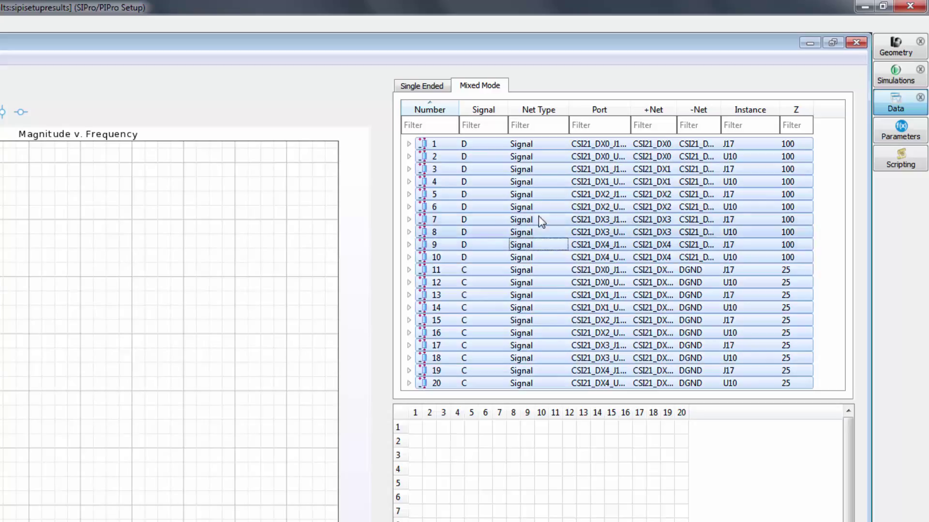
{"action": "right_click", "coordinate": [540, 213]}
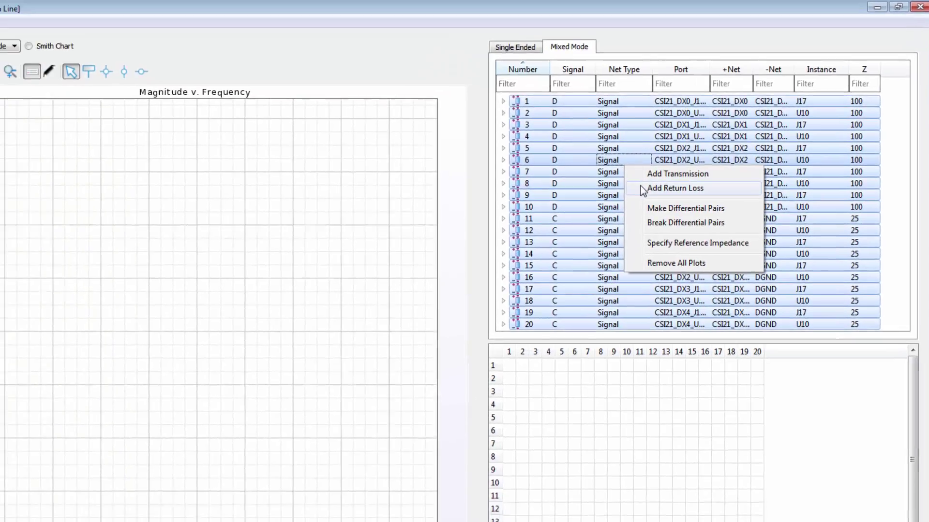
{"action": "left_click", "coordinate": [556, 237]}
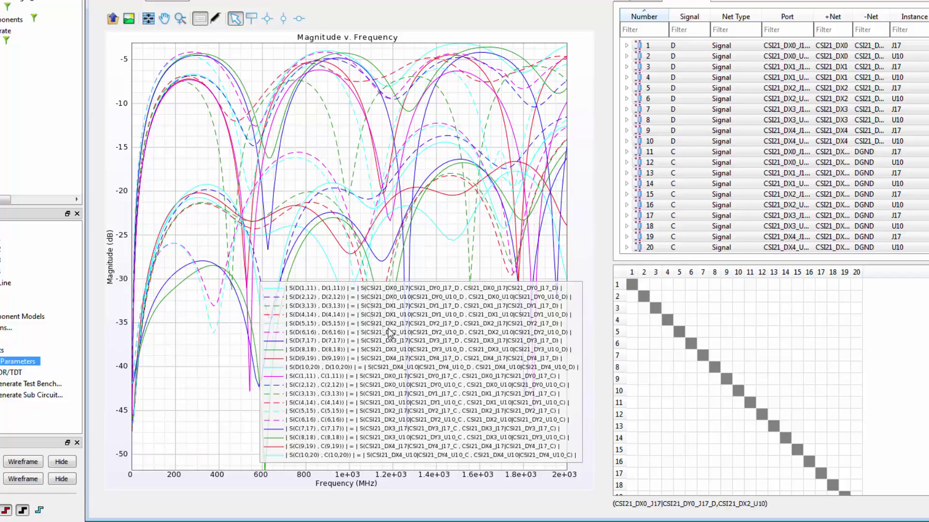
- Place a data-tracker marker on a return-loss curve and open its Marker Properties
{"action": "left_click", "coordinate": [251, 18]}
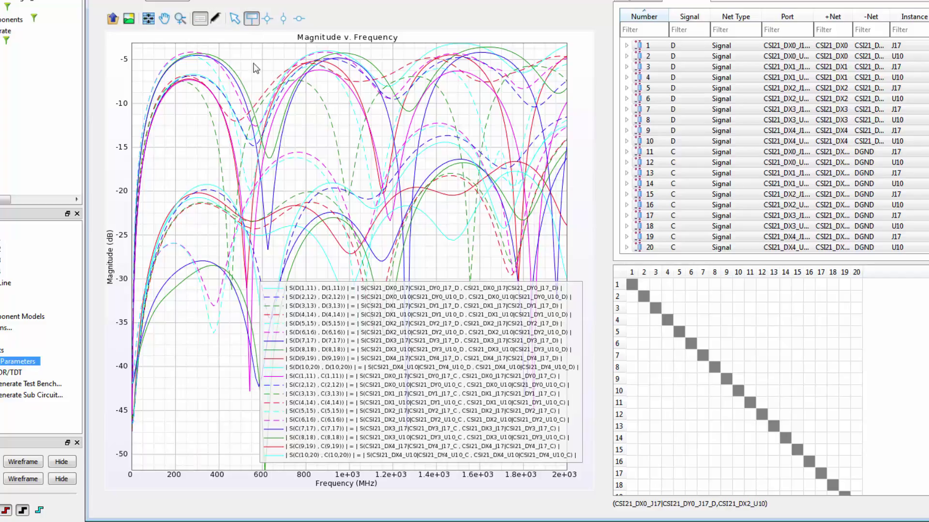
{"action": "left_click", "coordinate": [244, 86]}
{"action": "double_click", "coordinate": [263, 70]}
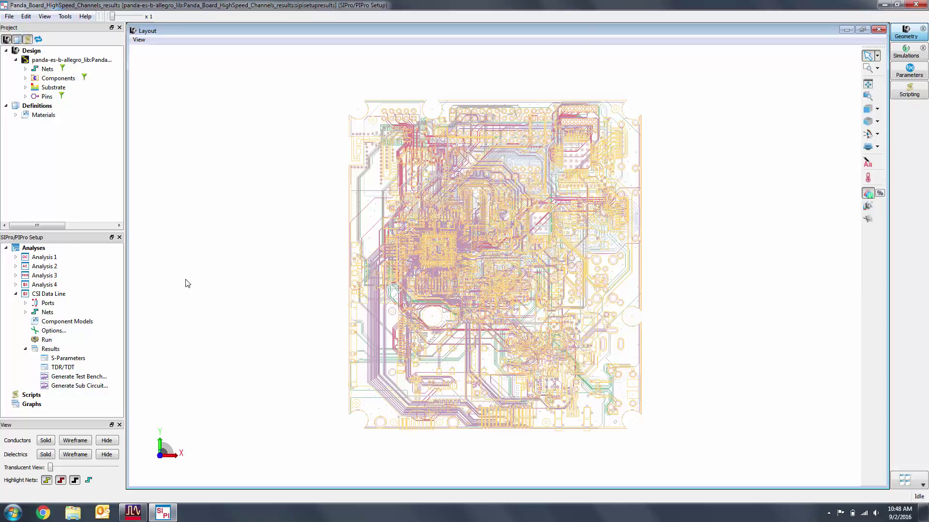
- Generate the CSI Data Line sub-circuit and maximize the CSI_Channel_Sim schematic window
{"action": "left_click", "coordinate": [85, 386]}
{"action": "double_click", "coordinate": [85, 387]}
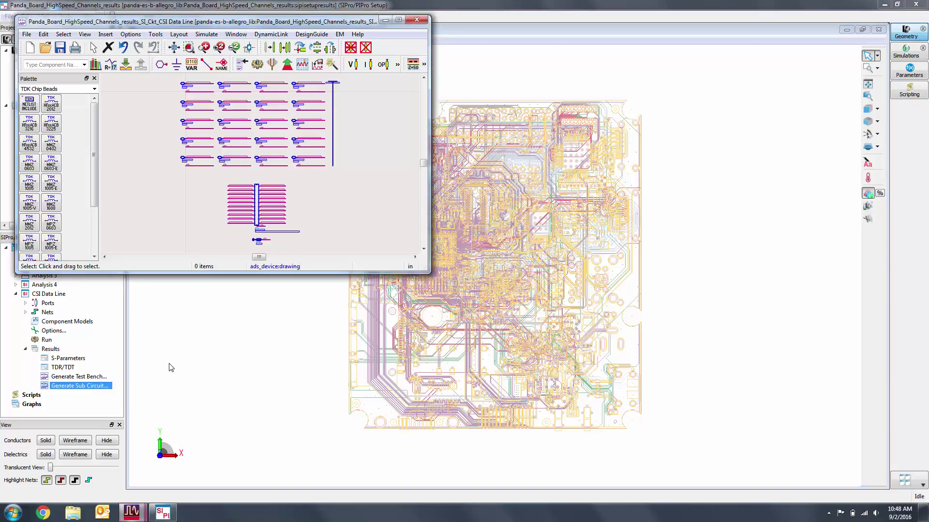
{"action": "left_click", "coordinate": [398, 20]}
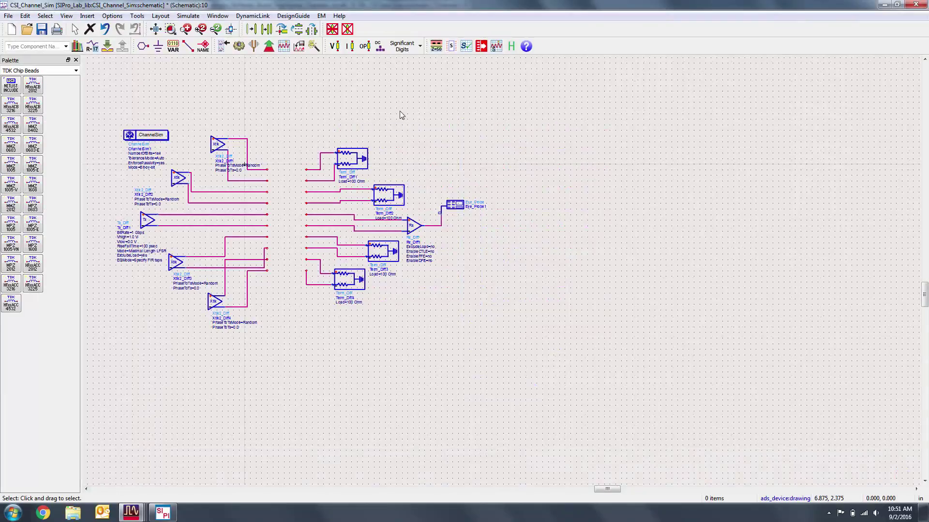
- Place an SnP component, SnP1, to the right of the Eye_Probe
{"action": "left_click", "coordinate": [451, 46]}
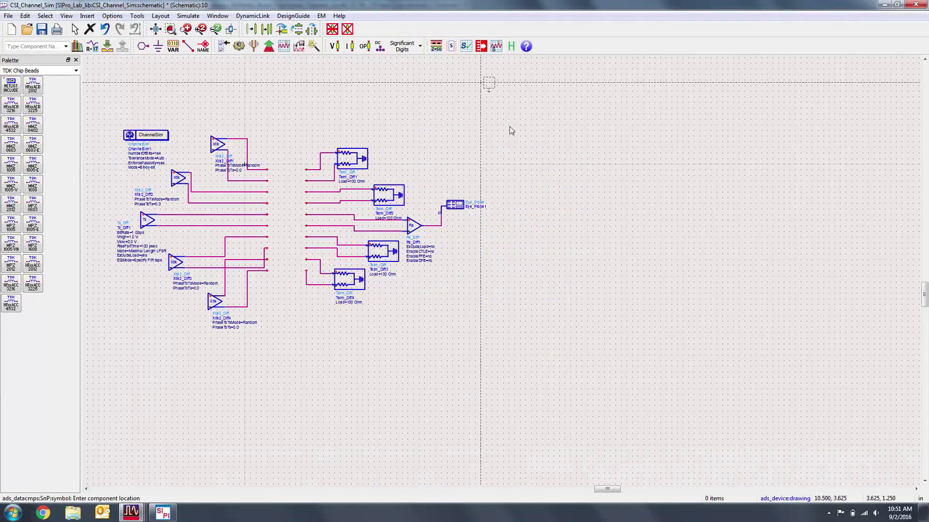
{"action": "left_click", "coordinate": [532, 201]}
{"action": "key", "text": "Escape"}
- Load the 20-port Panda_Board results CTI file into SnP1 and view it in SParamChecker
{"action": "double_click", "coordinate": [590, 224]}
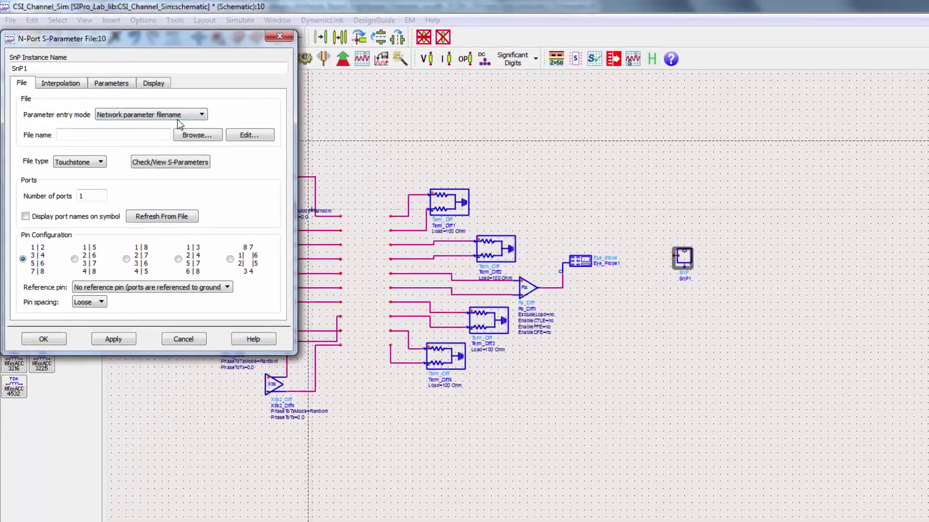
{"action": "left_click", "coordinate": [167, 116]}
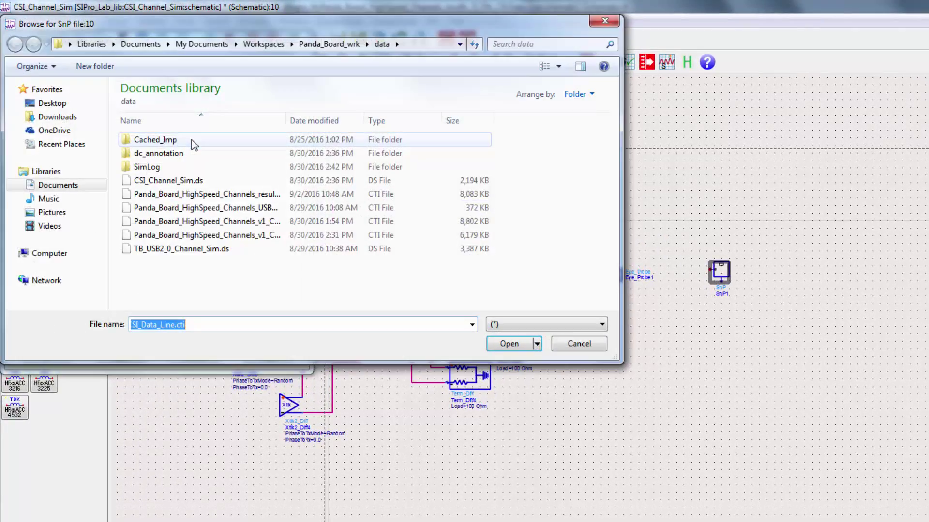
{"action": "double_click", "coordinate": [208, 194]}
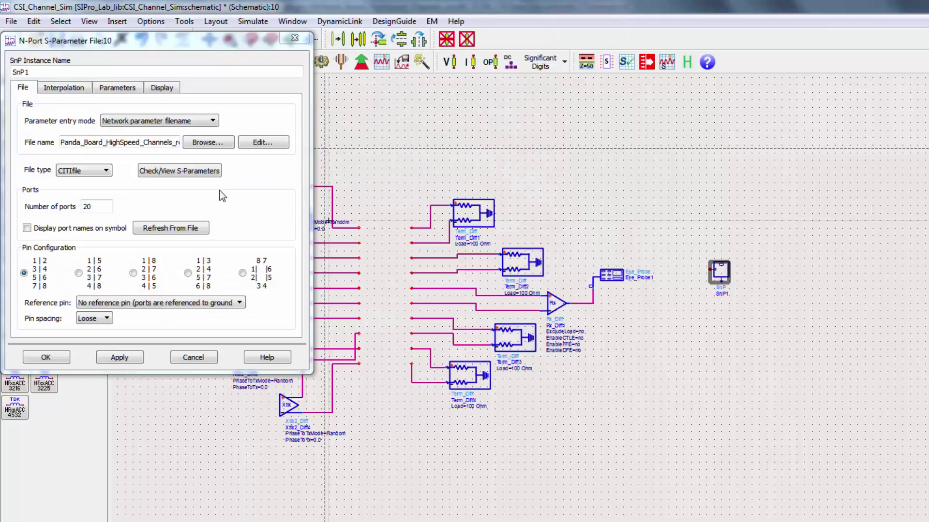
{"action": "left_click", "coordinate": [205, 172]}
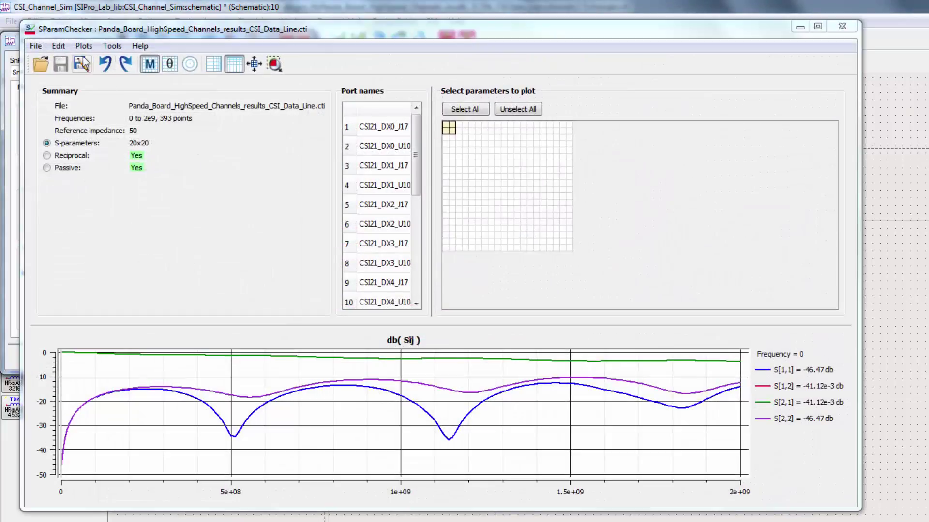
- Reorder the ports so CSI21_DY0_J17 follows CSI21_DX0_J17, pairing each DX with its DY
{"action": "left_click", "coordinate": [61, 47]}
{"action": "left_click", "coordinate": [87, 99]}
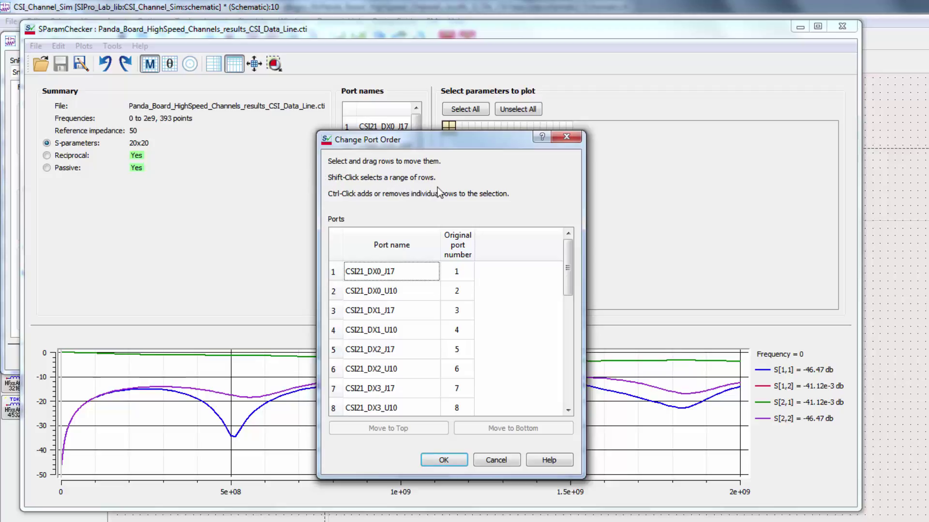
{"action": "left_click_drag", "start_coordinate": [570, 272], "coordinate": [570, 307]}
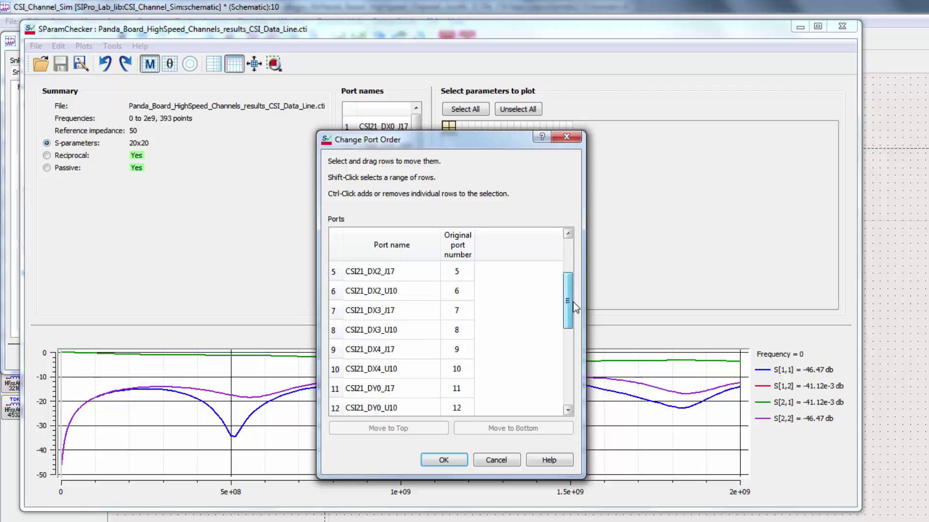
{"action": "left_click", "coordinate": [407, 389]}
{"action": "left_click", "coordinate": [410, 425]}
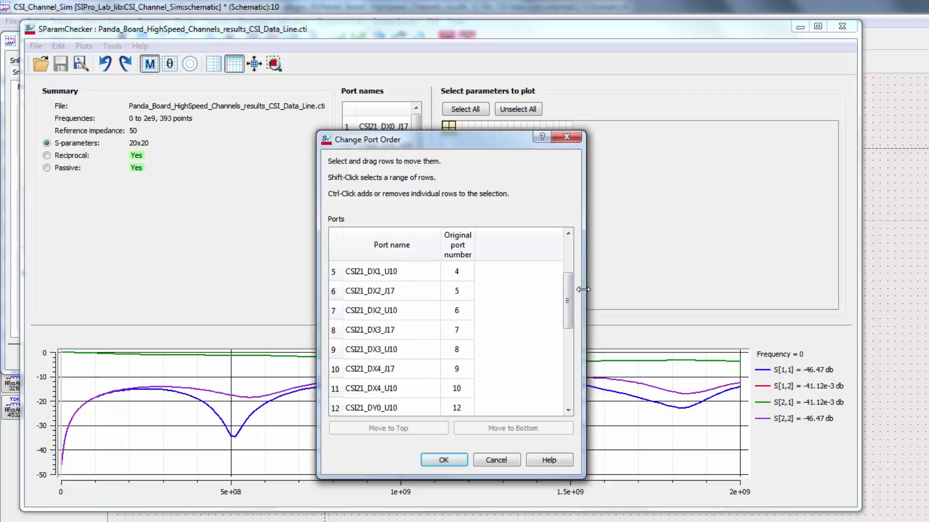
{"action": "left_click_drag", "start_coordinate": [570, 303], "coordinate": [570, 269]}
{"action": "left_click_drag", "start_coordinate": [418, 277], "coordinate": [420, 299]}
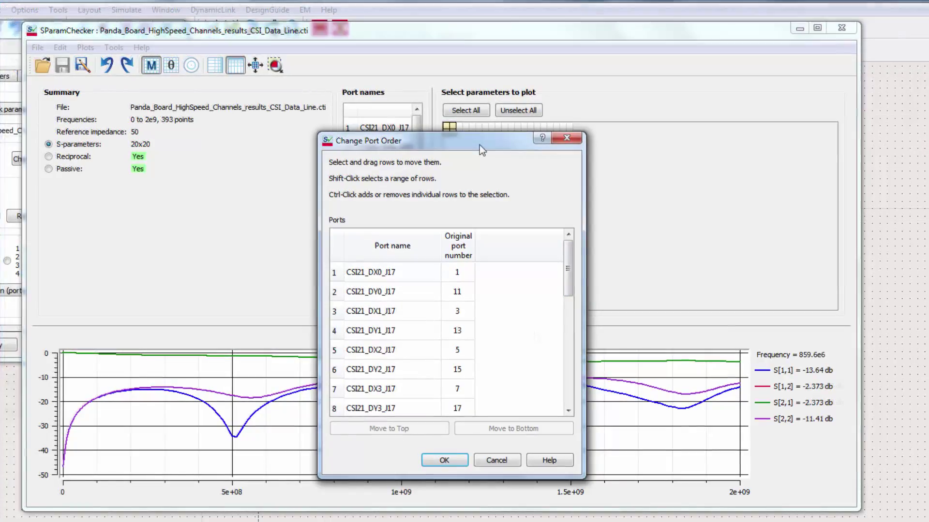
{"action": "left_click", "coordinate": [444, 460]}
- Save the reordered data as Panda_Board_HighSpeed_Channels_results_CSI_Data_Line_copy.cti
{"action": "left_click", "coordinate": [38, 48]}
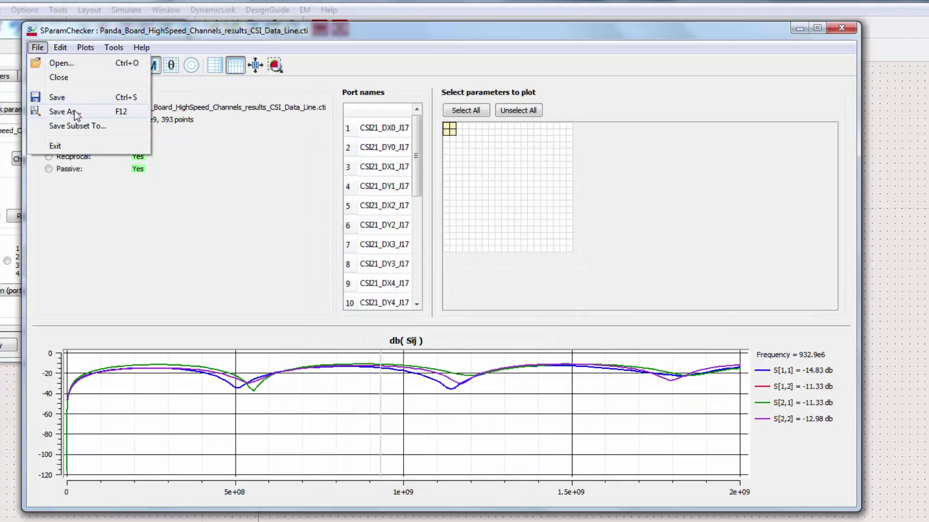
{"action": "left_click", "coordinate": [73, 111]}
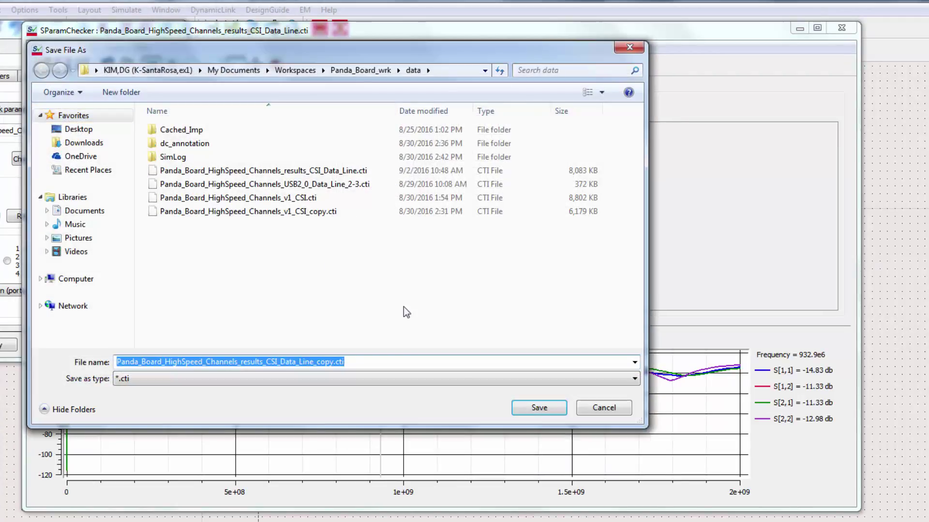
{"action": "left_click", "coordinate": [537, 408]}
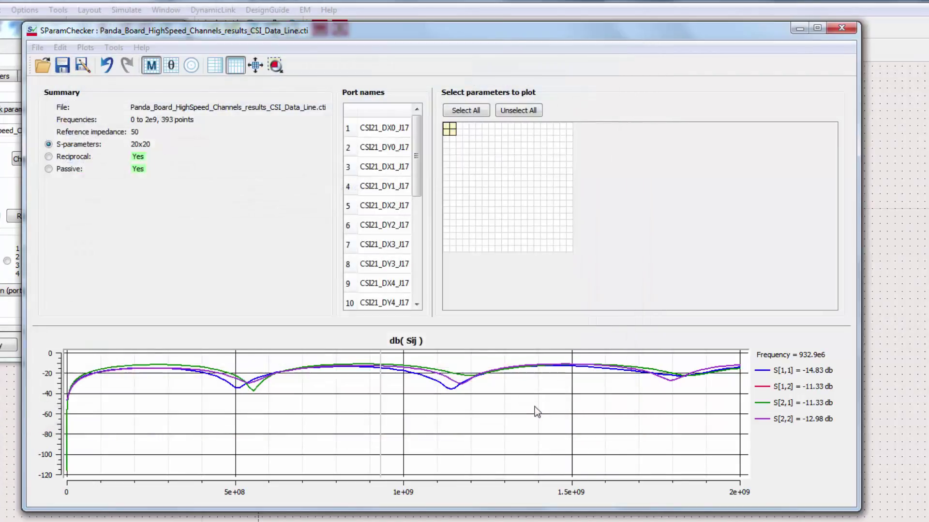
- Point SnP1 at the _copy.cti file with pins split into left and right columns
{"action": "left_click", "coordinate": [842, 30]}
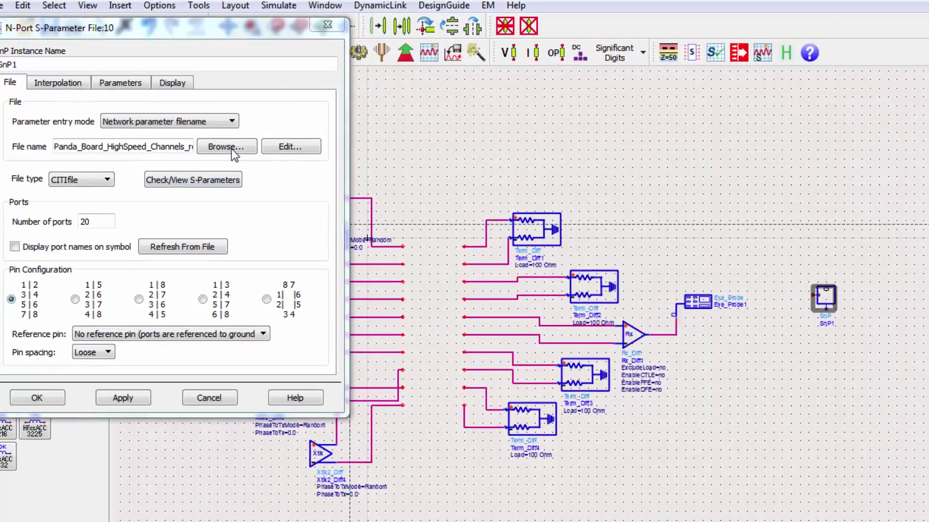
{"action": "left_click", "coordinate": [250, 149]}
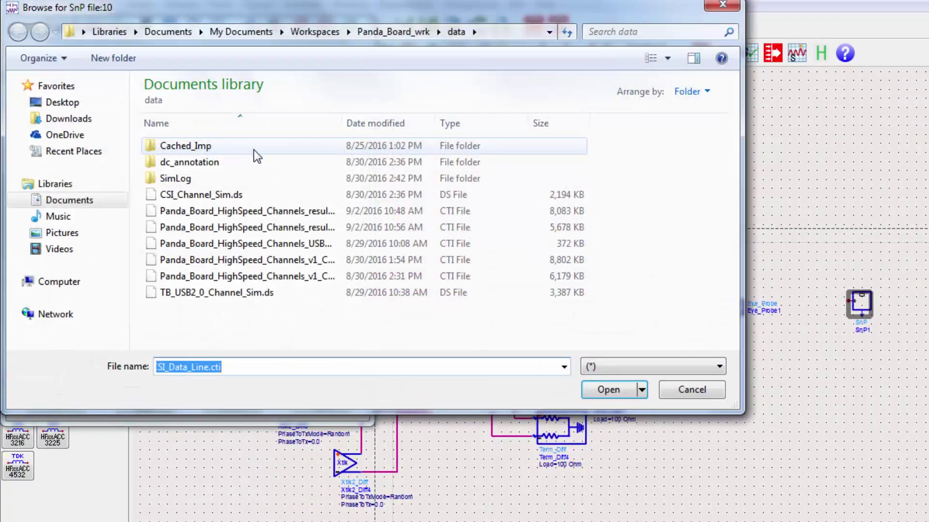
{"action": "double_click", "coordinate": [280, 228]}
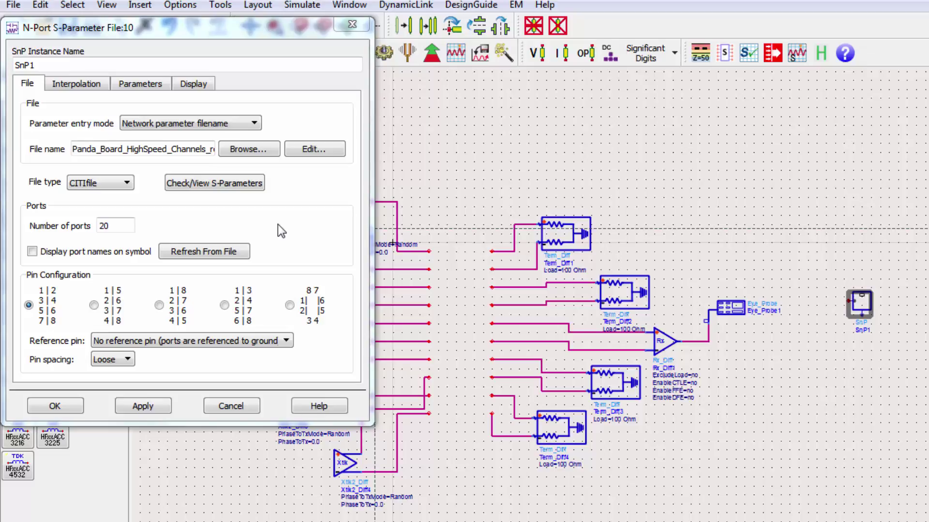
{"action": "left_click", "coordinate": [111, 310]}
{"action": "left_click", "coordinate": [142, 405]}
{"action": "left_click", "coordinate": [68, 404]}
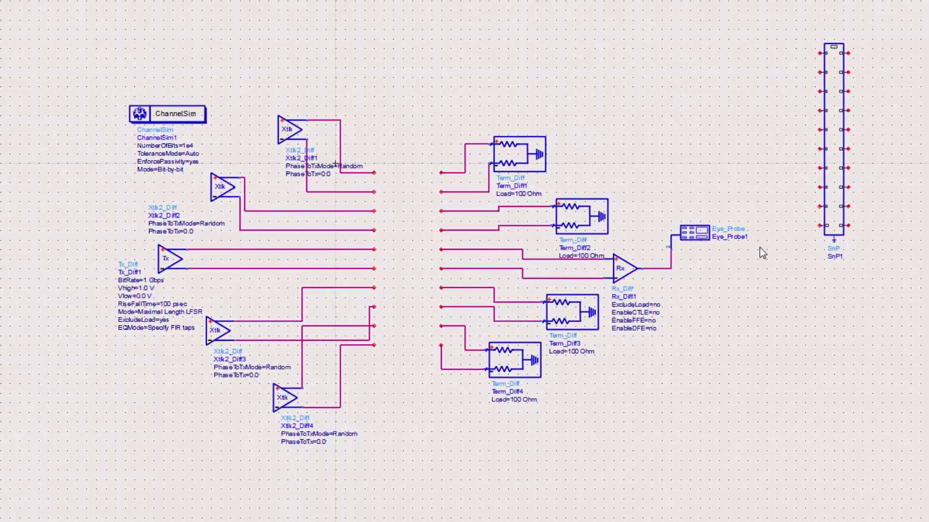
- Drag SnP1 into the gap between the Tx/crosstalk and termination/receiver wire ends
{"action": "left_click_drag", "start_coordinate": [834, 159], "coordinate": [430, 276]}
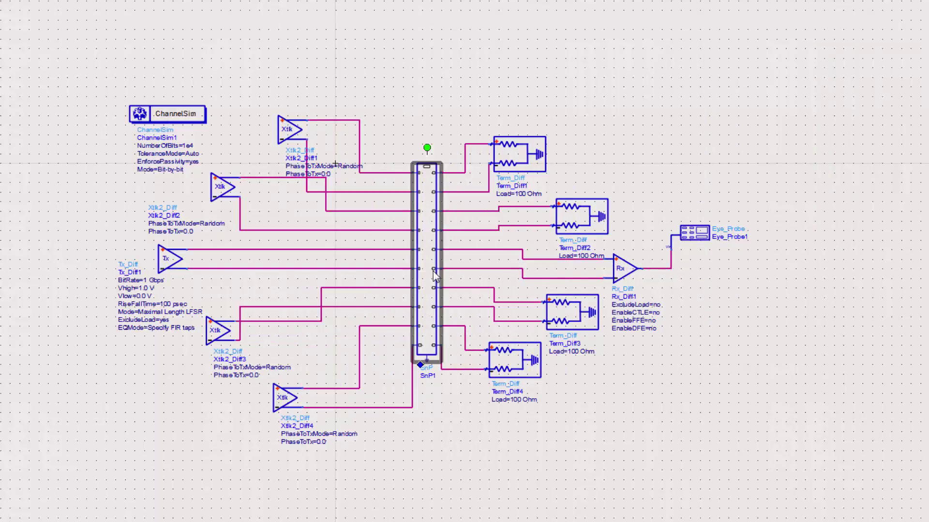
{"action": "left_click", "coordinate": [653, 129]}
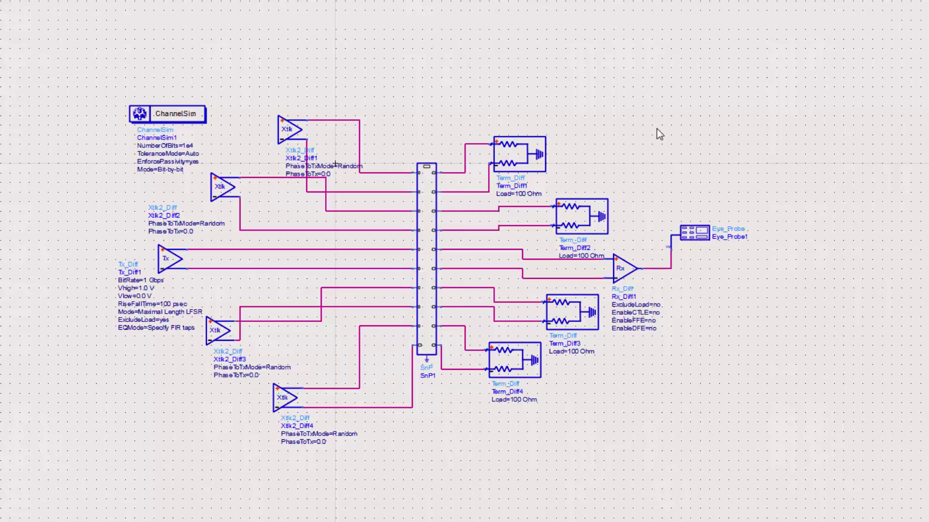